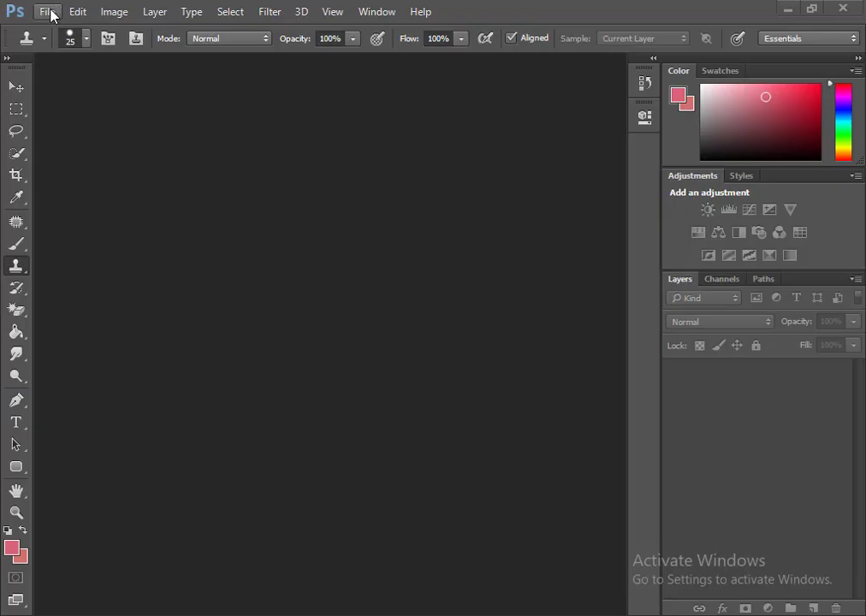
Browse the Downloads folder and open the portrait file z.jpg.
left_click(50, 12)
left_click(56, 48)
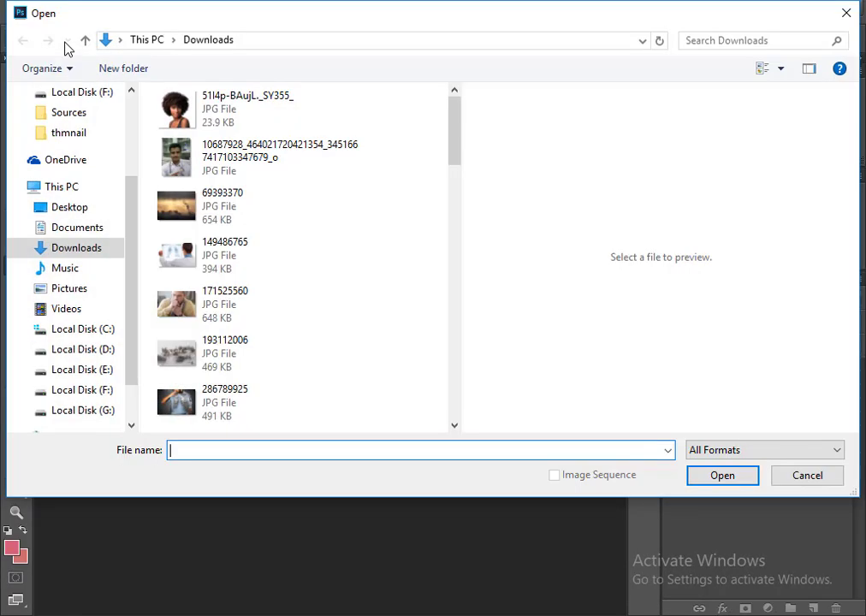
scroll(224, 250, "down", 3)
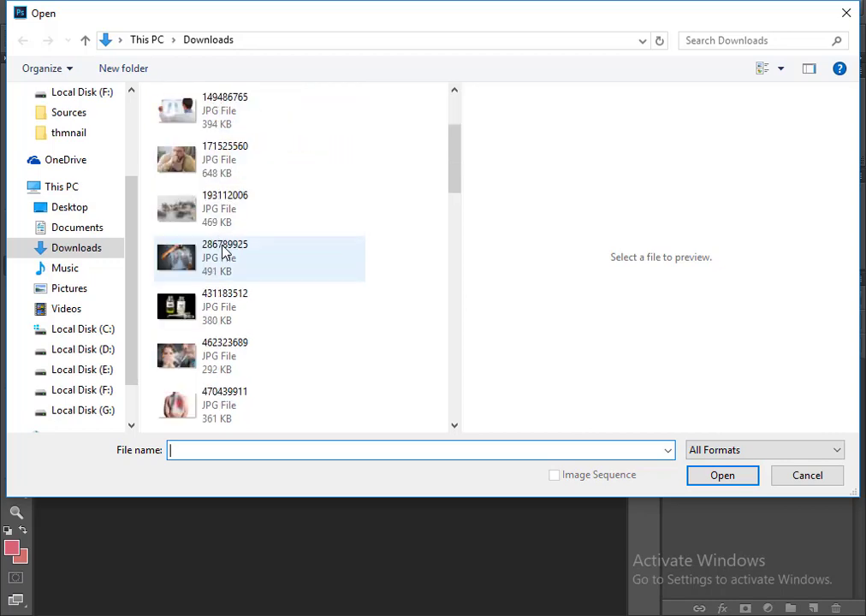
scroll(224, 250, "down", 3)
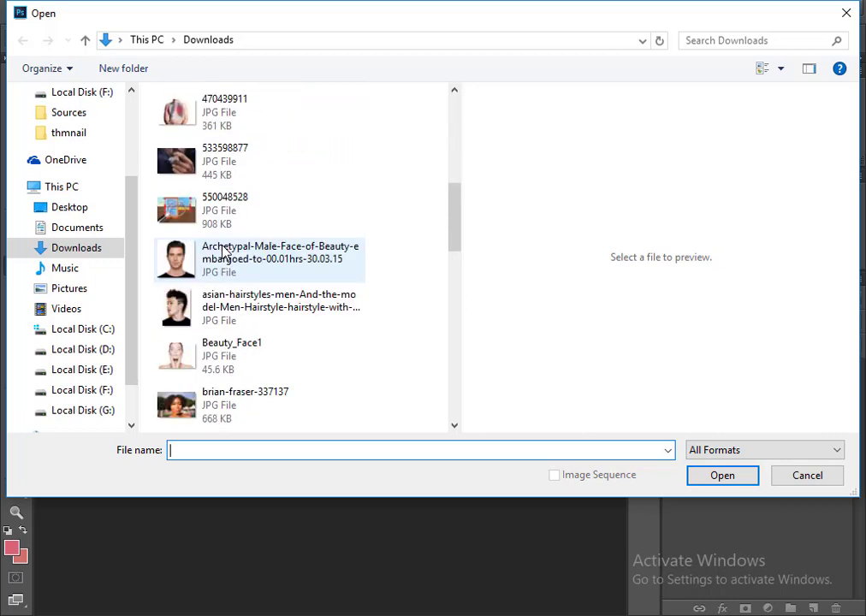
scroll(224, 268, "down", 3)
scroll(224, 387, "down", 5)
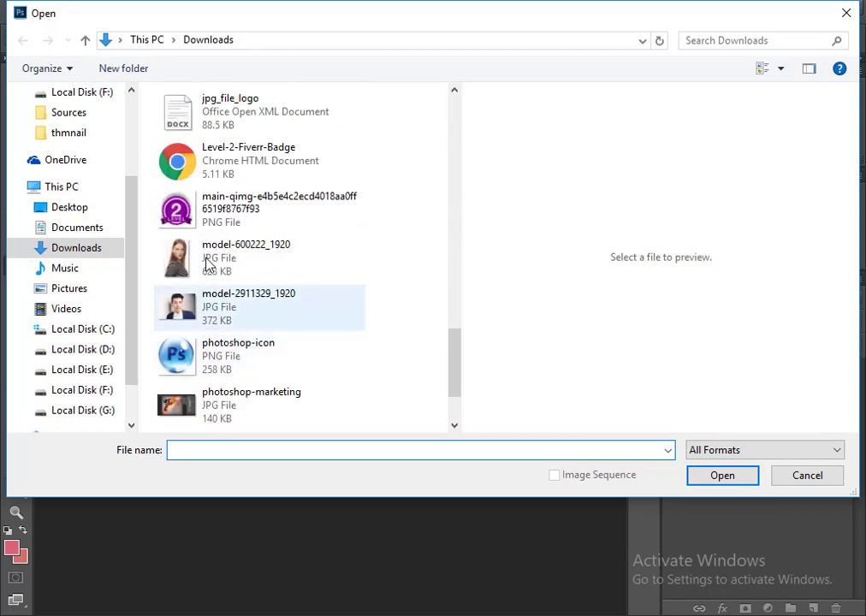
scroll(228, 386, "down", 2)
left_click(228, 421)
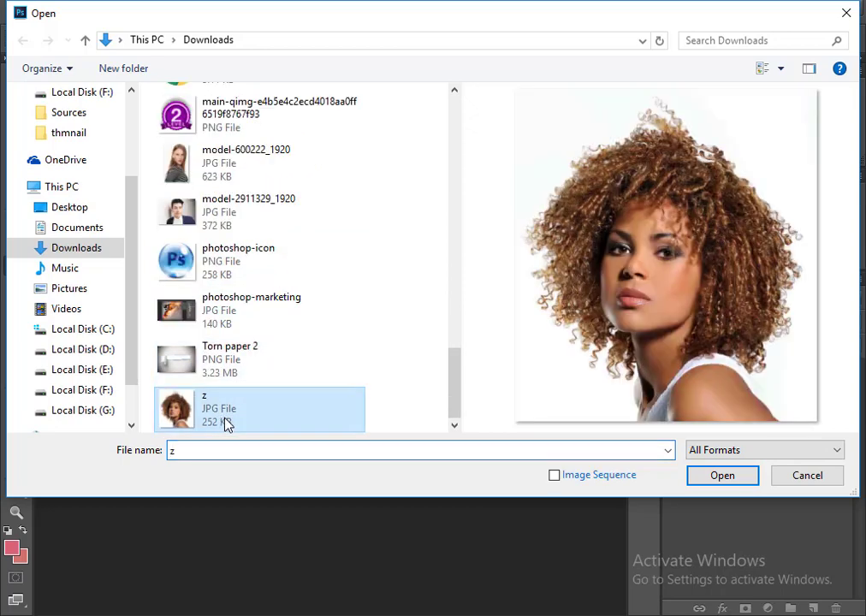
left_click(727, 478)
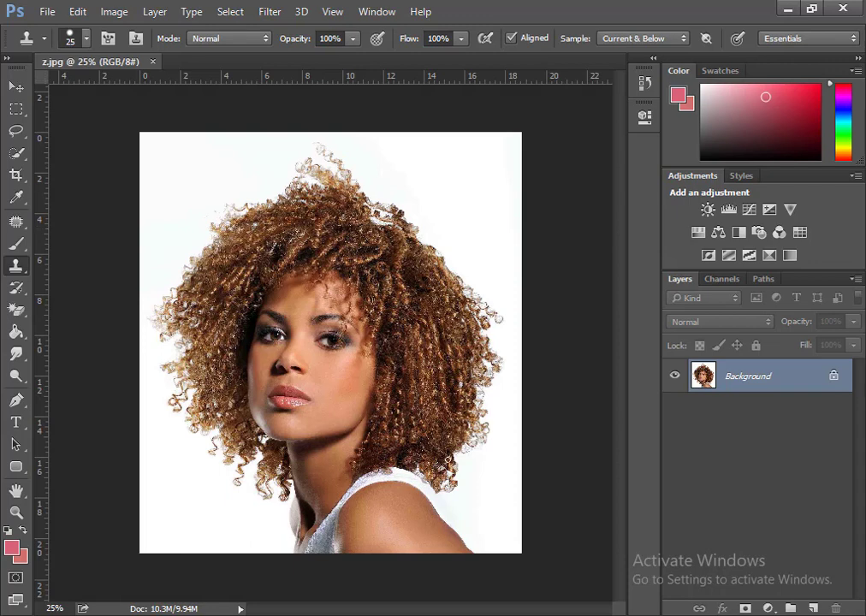
Add an empty Layer 1, then compare the Red, Green and Blue channels, ending on Blue.
left_click(16, 86)
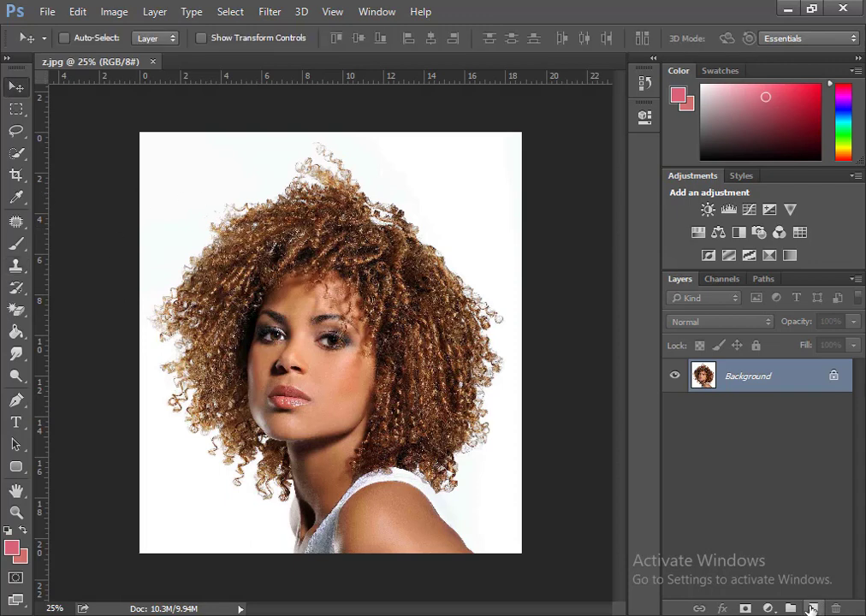
left_click(813, 608)
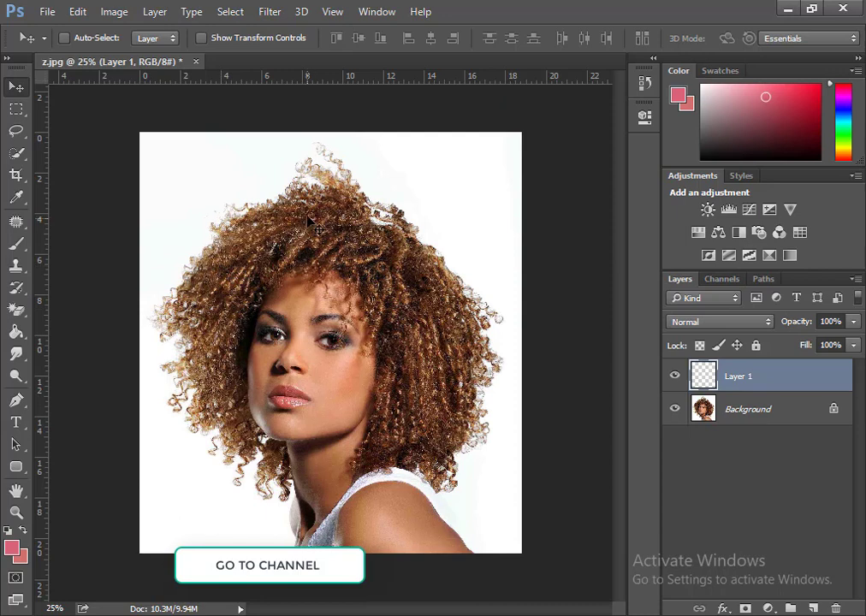
left_click(722, 279)
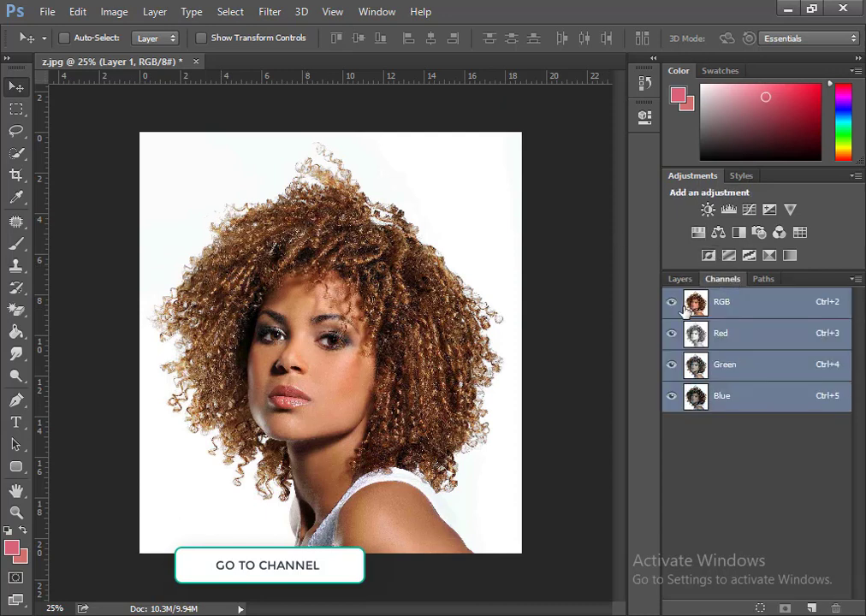
left_click(724, 333)
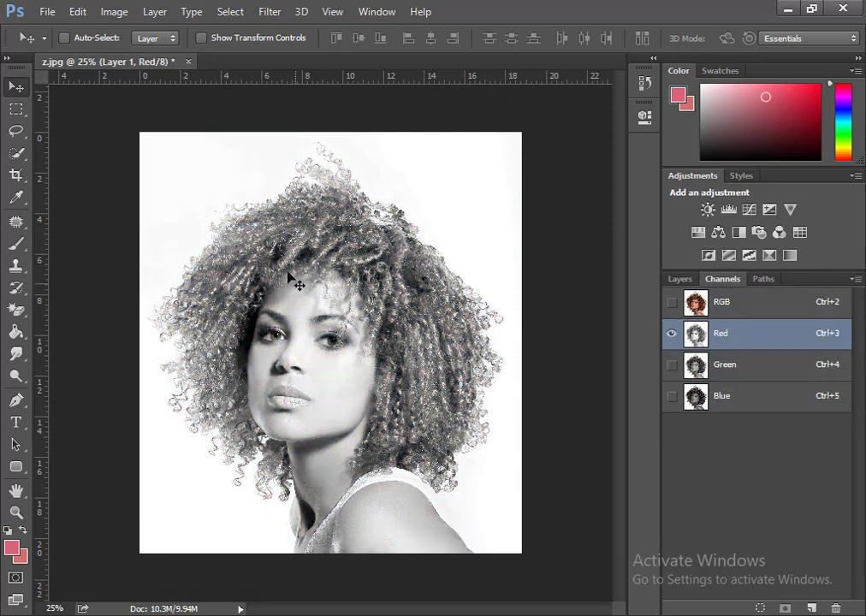
left_click(724, 366)
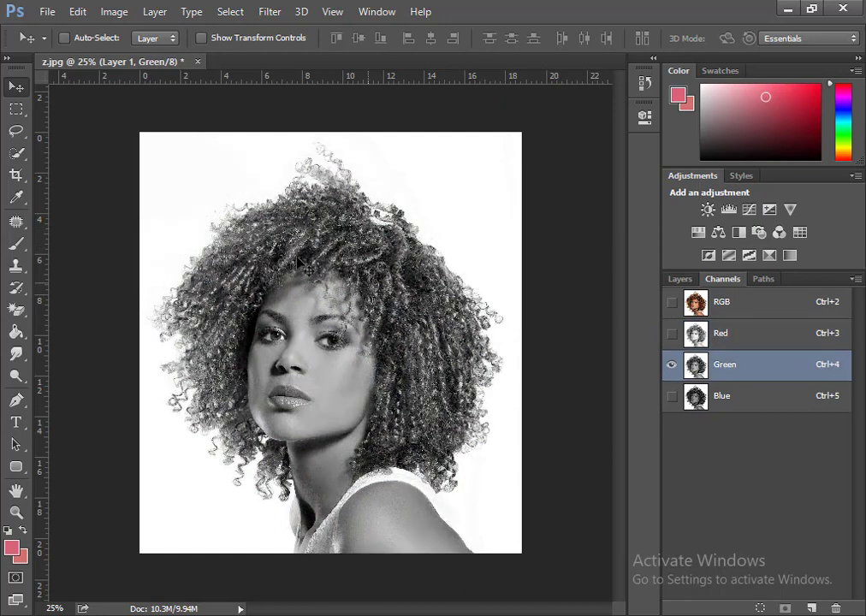
left_click(722, 397)
left_click(716, 333)
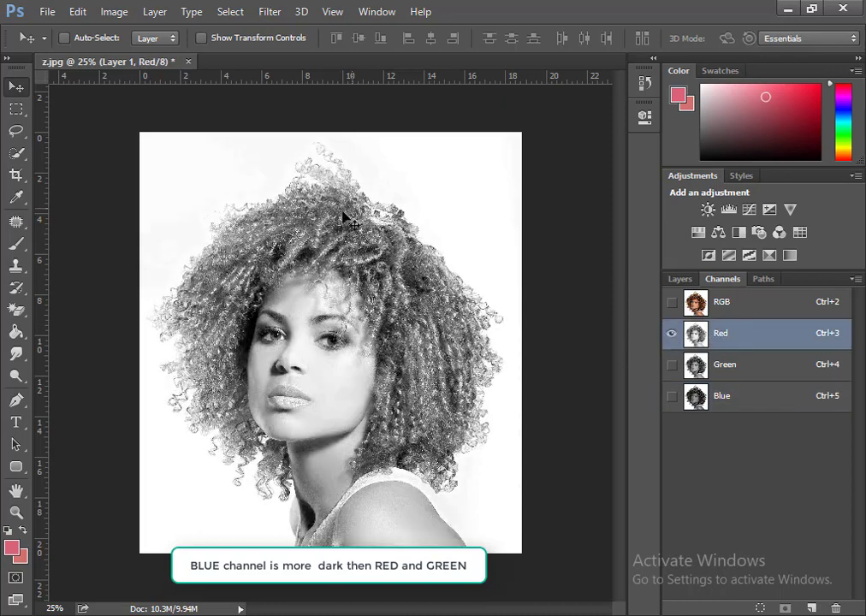
left_click(735, 398)
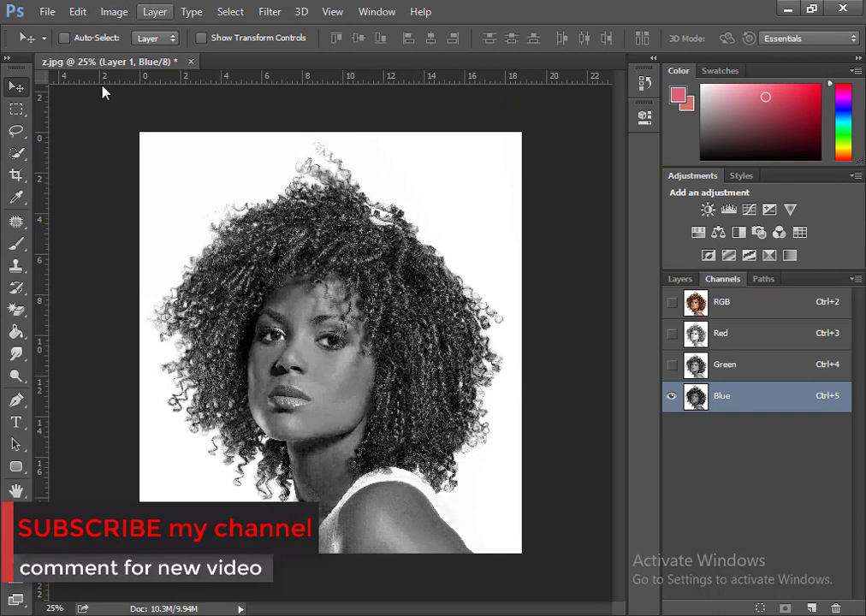
Zoom in on the curly hair at top left, then fit the image to the window.
left_click(16, 376)
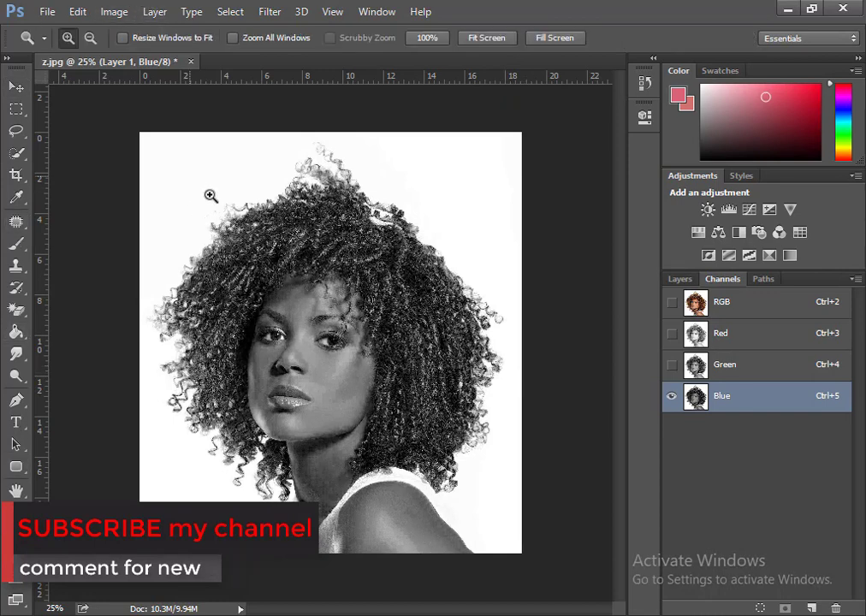
left_click_drag(211, 195, 323, 290)
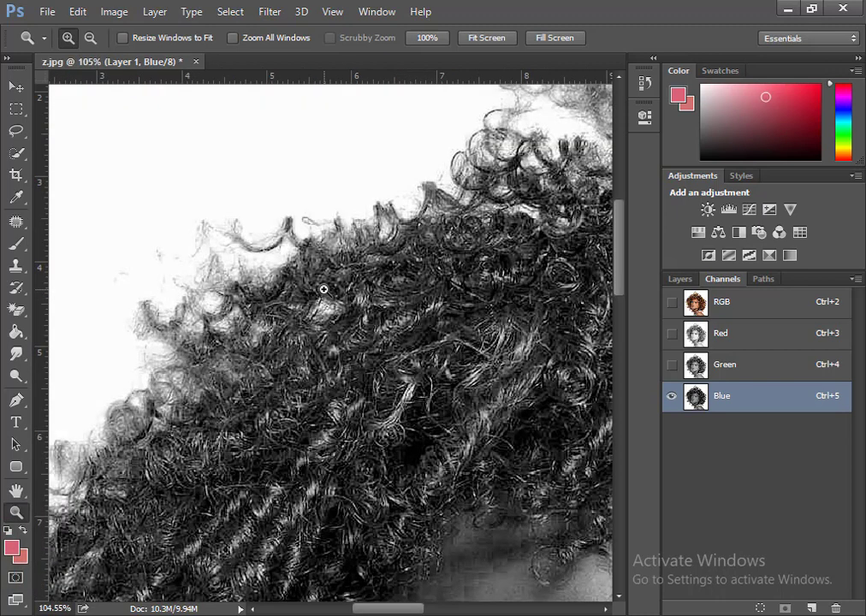
key("ctrl+0")
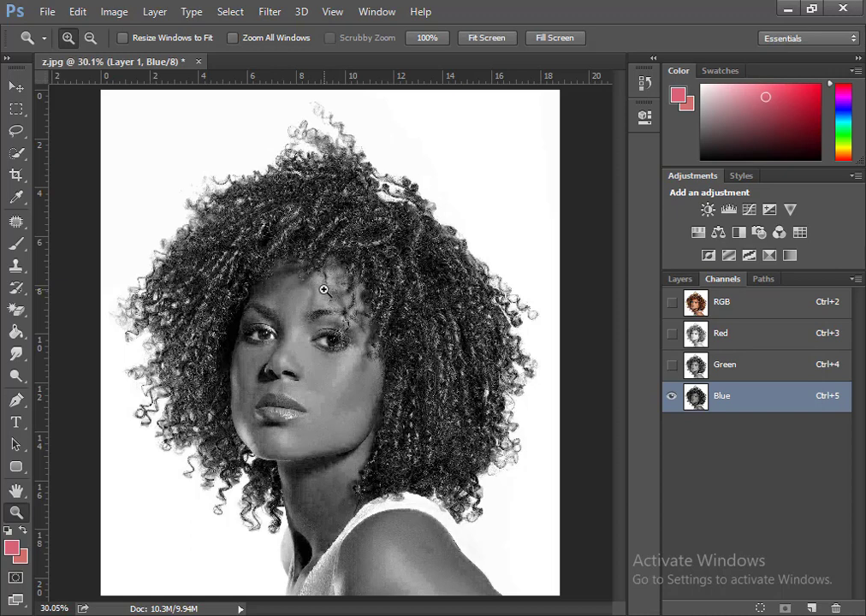
Dismiss the empty-layer Levels error, duplicate Blue into Blue copy, and open Levels on it.
key("ctrl+l")
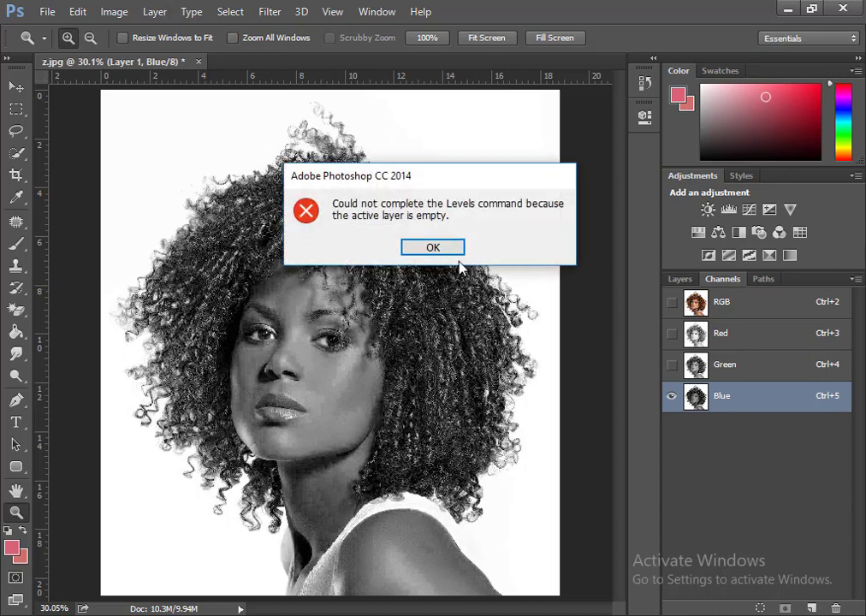
left_click(439, 248)
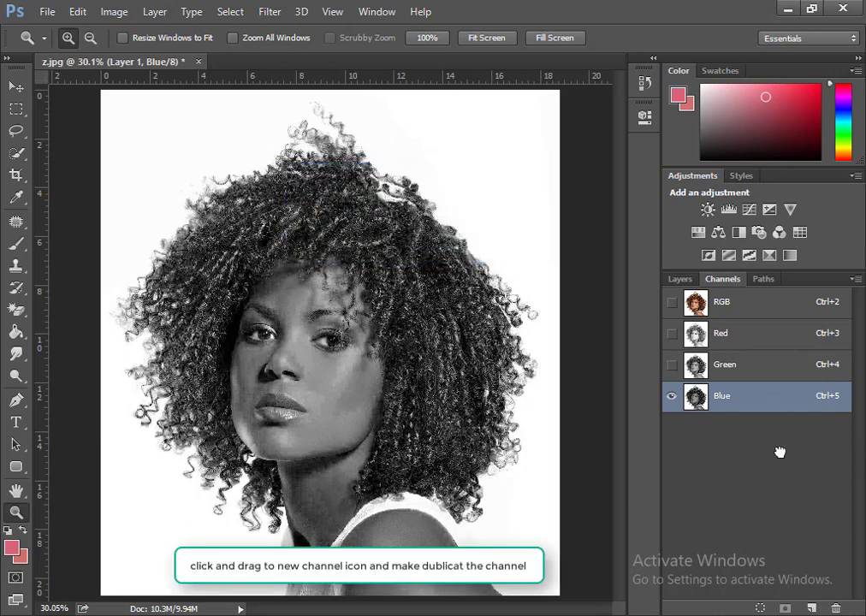
left_click_drag(753, 397, 811, 609)
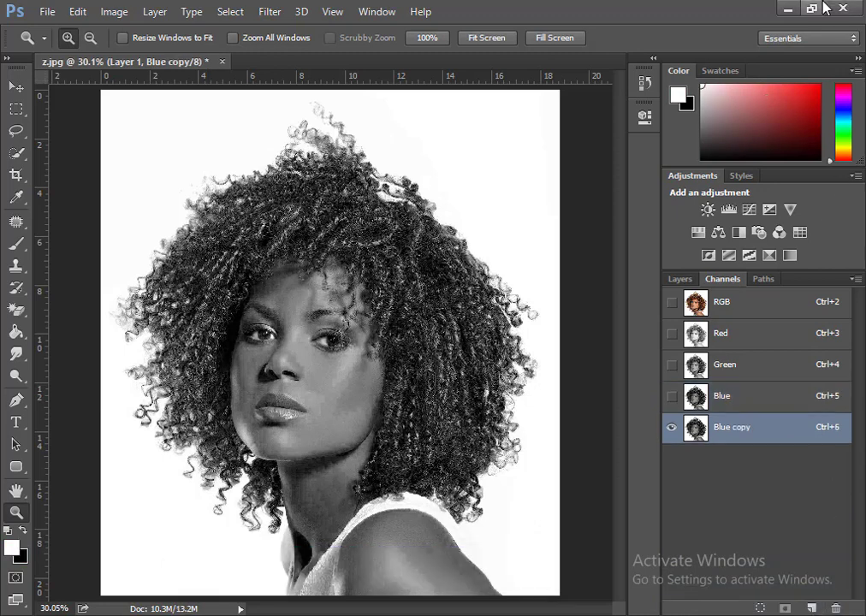
key("ctrl+l")
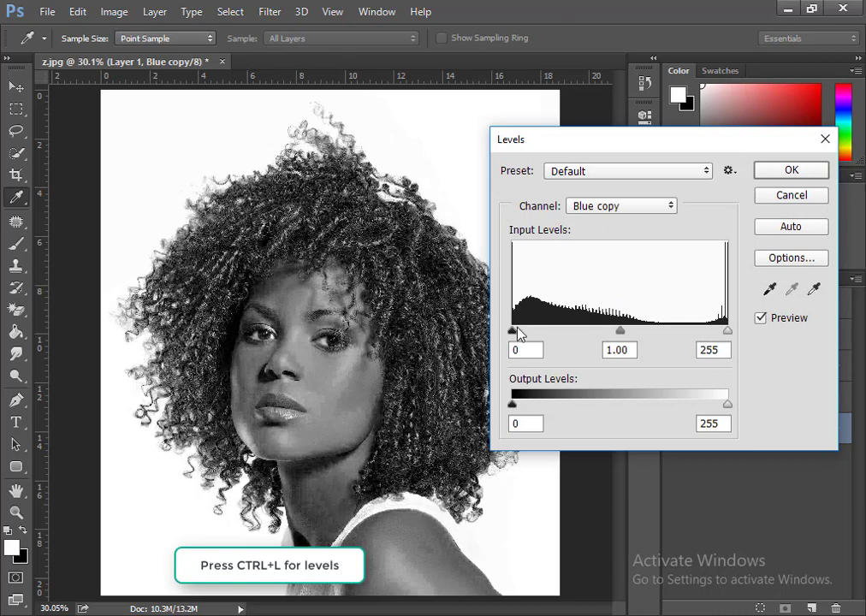
Set the Blue copy channel's Levels black input to 82 and apply it.
mouse_move(512, 332)
left_mouse_down()
mouse_move(533, 339)
mouse_move(579, 331)
left_mouse_up()
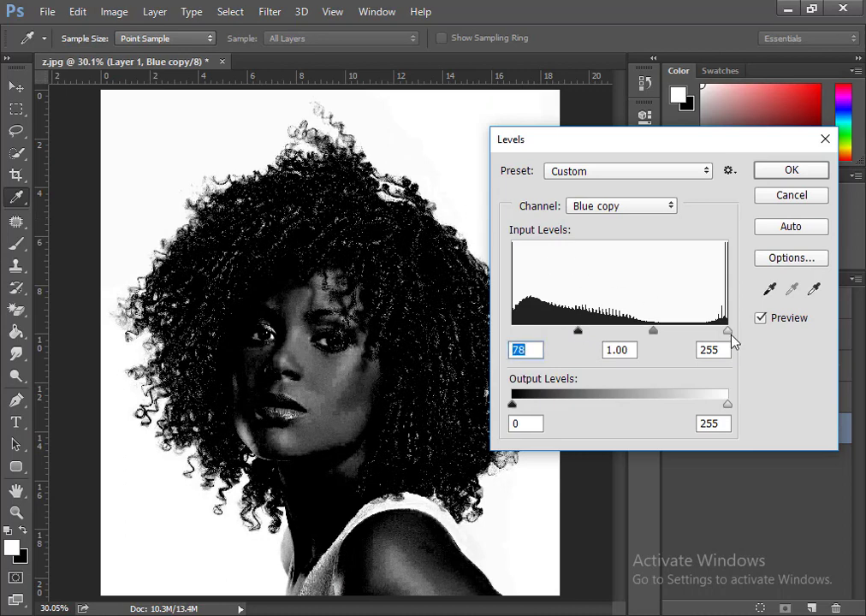
mouse_move(580, 332)
left_mouse_down()
mouse_move(659, 324)
mouse_move(580, 338)
mouse_move(602, 332)
left_mouse_up()
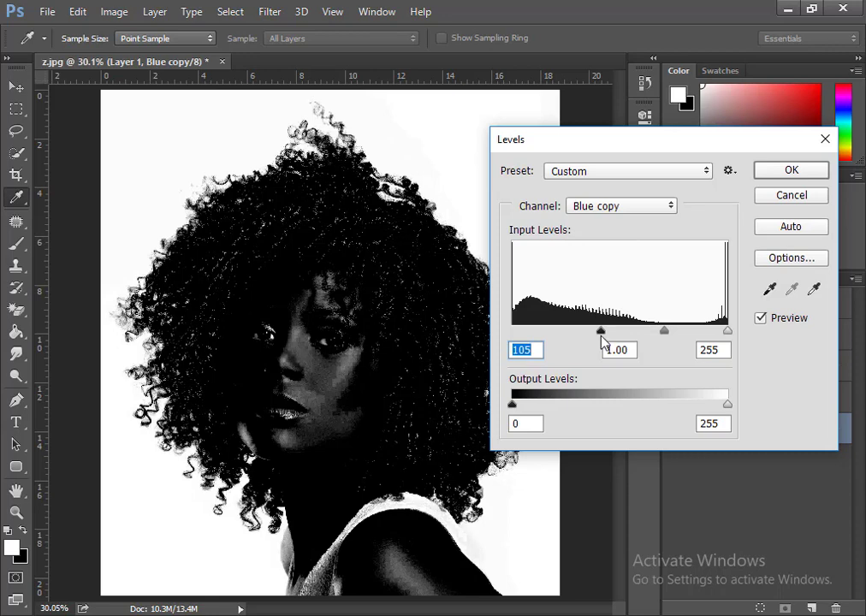
left_click_drag(601, 331, 581, 331)
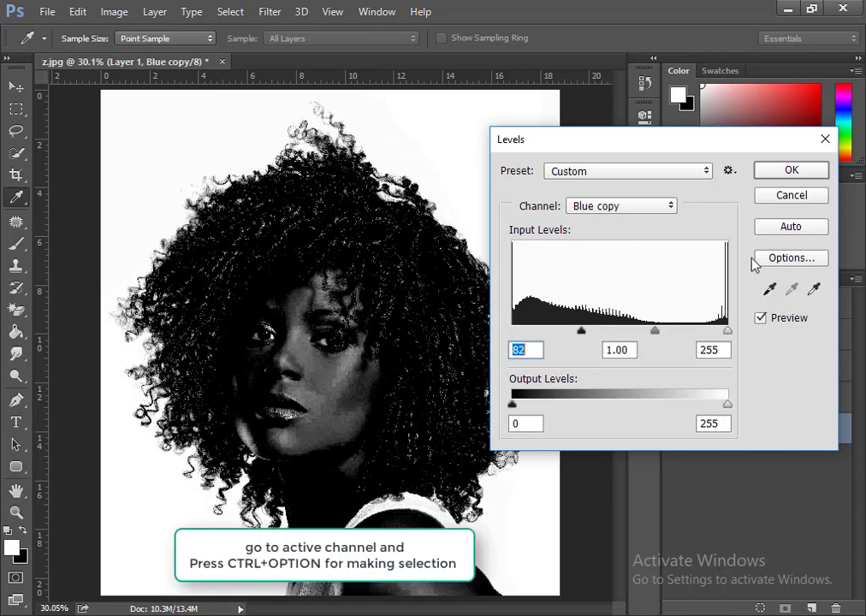
left_click(798, 170)
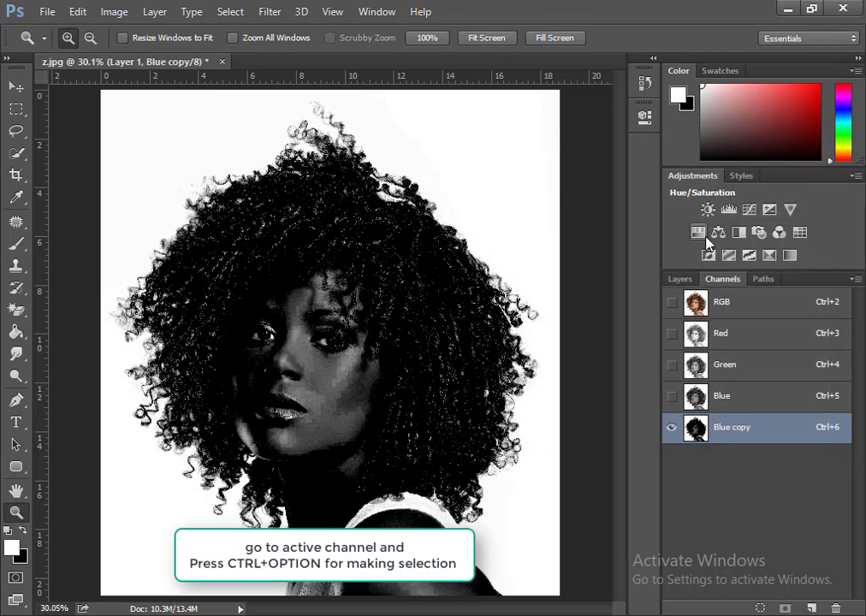
Load Blue copy as a selection and add it as a mask on the Background photo layer.
left_click(698, 435, "ctrl")
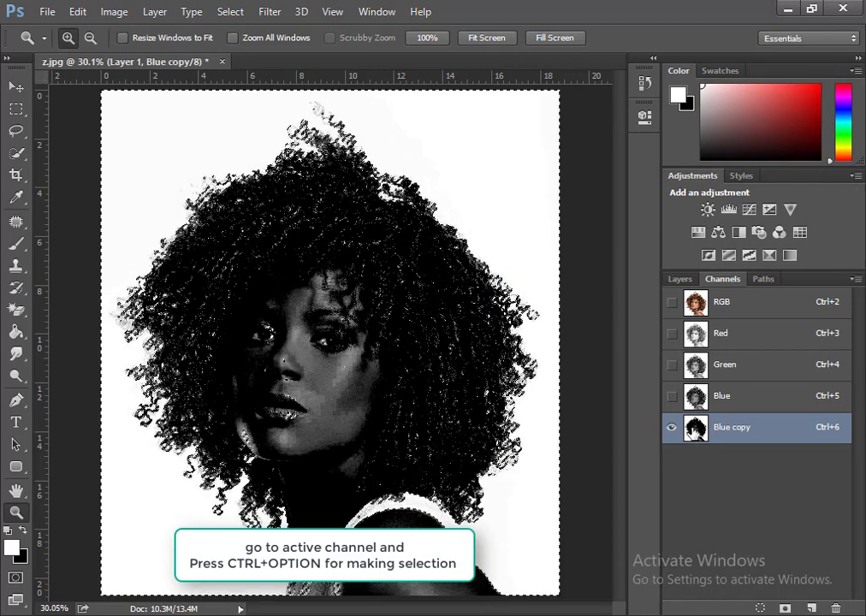
left_click(680, 280)
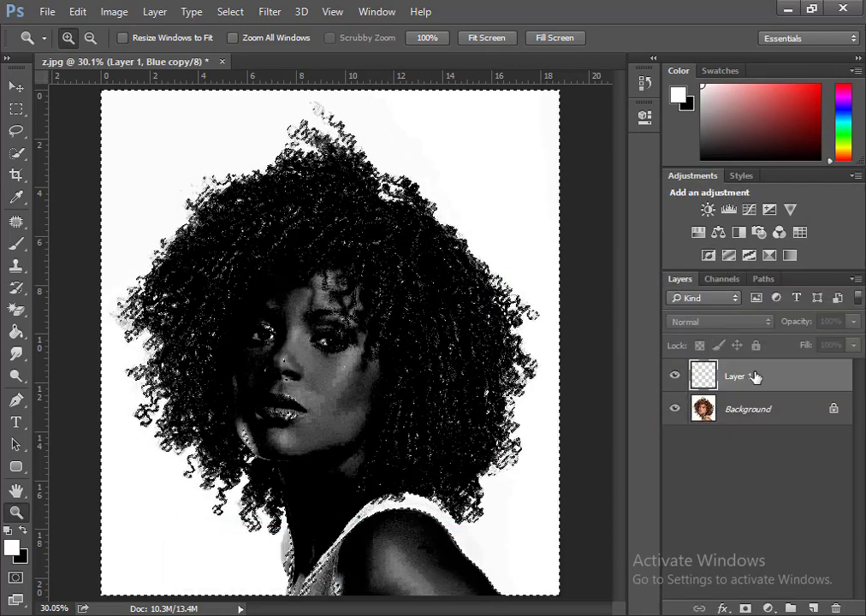
left_click(781, 418)
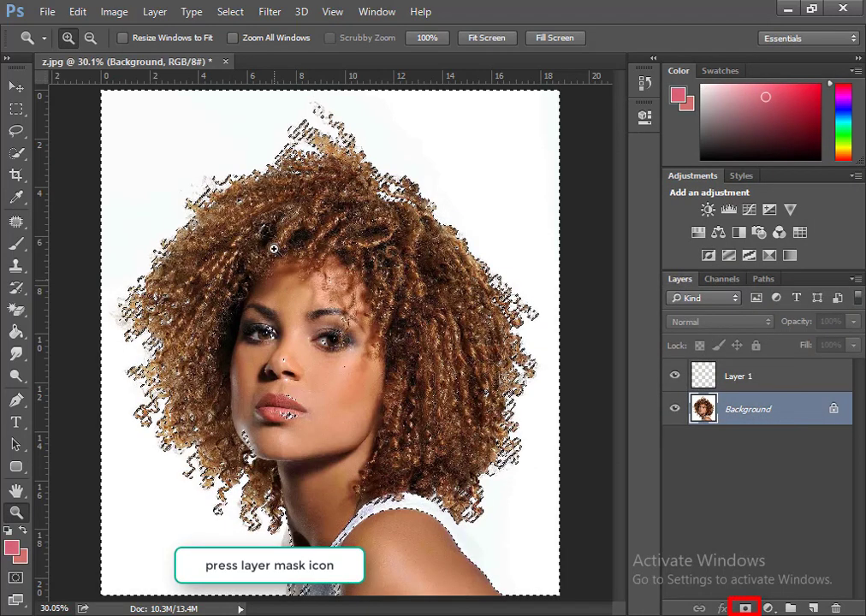
left_click(745, 608)
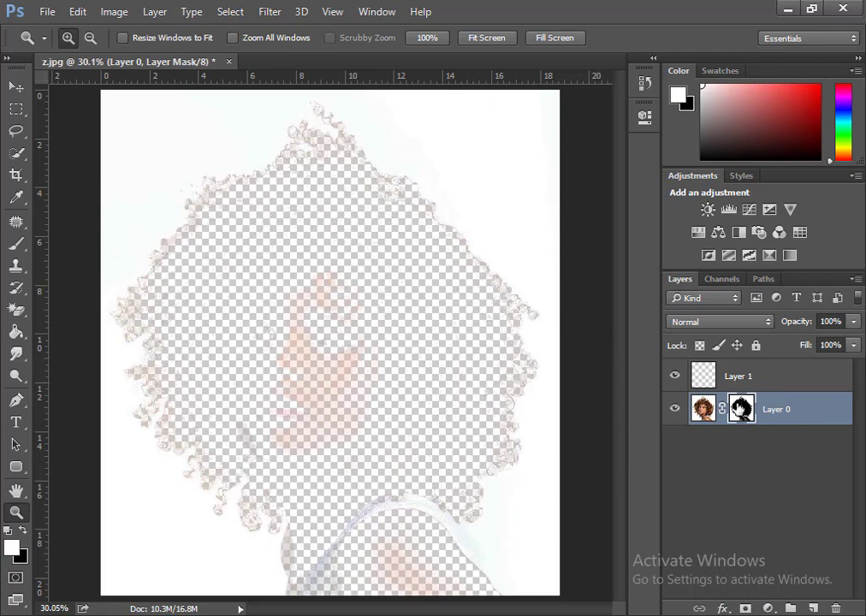
Invert Layer 0's mask with Image > Adjustments > Invert.
left_click(114, 12)
mouse_move(188, 55)
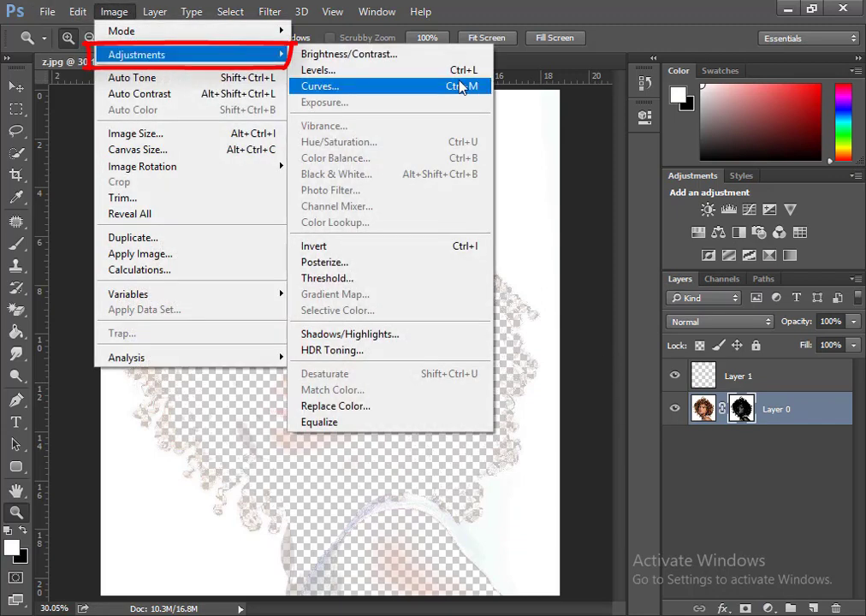
left_click(317, 248)
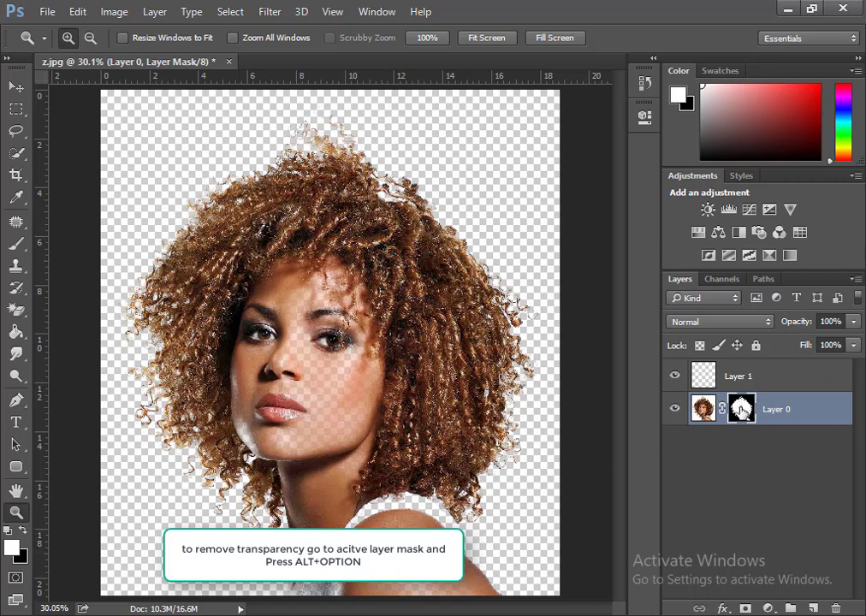
key("alt")
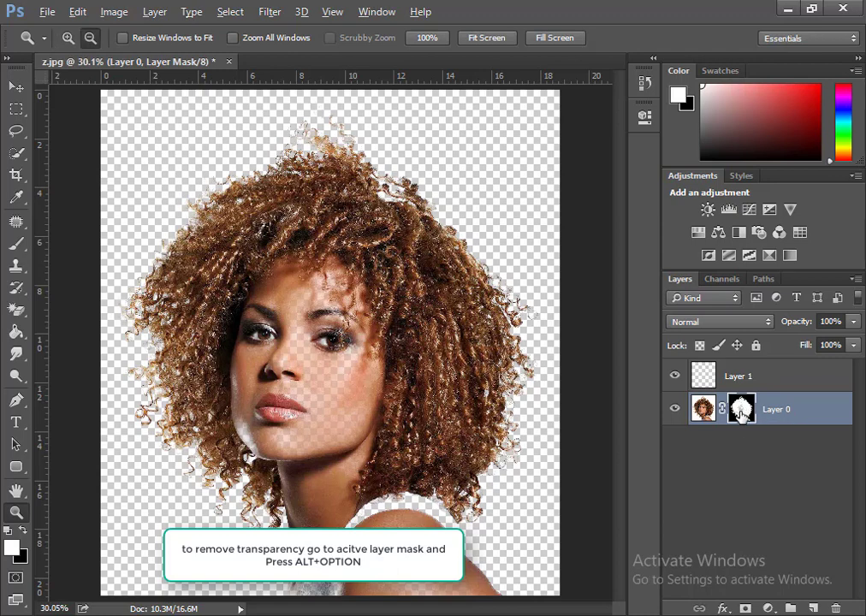
Show Layer 0's mask alone, zoom on the face, and set up a white Brush.
left_click(743, 410, "alt")
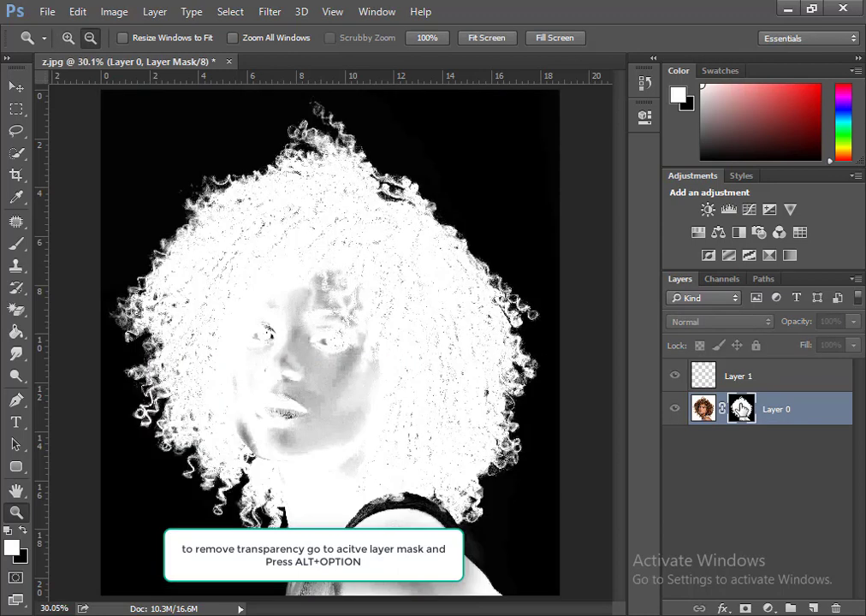
left_click(203, 293)
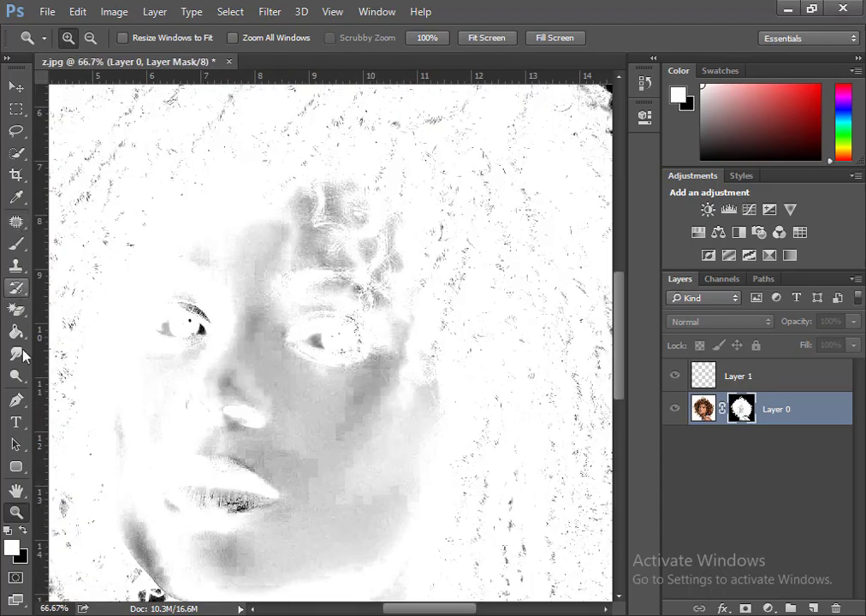
left_click(16, 244)
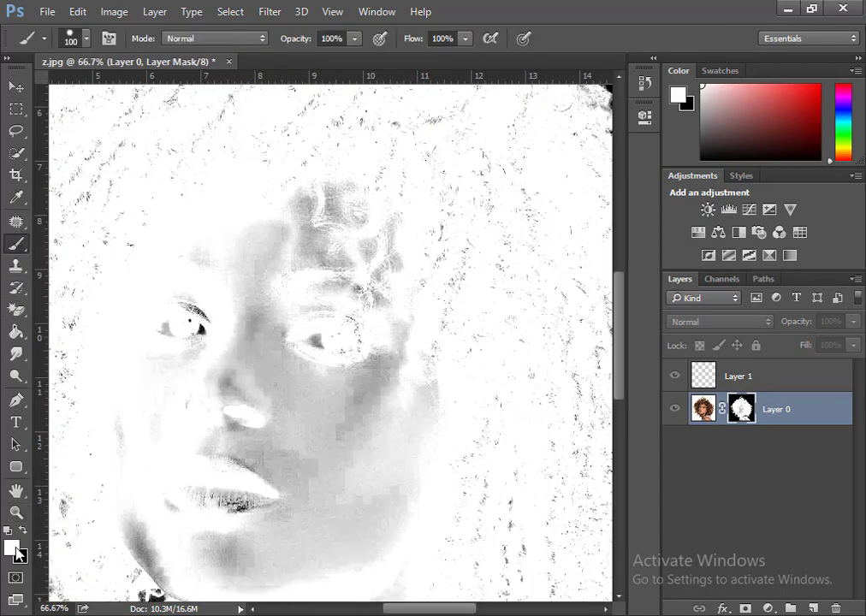
left_click(12, 548)
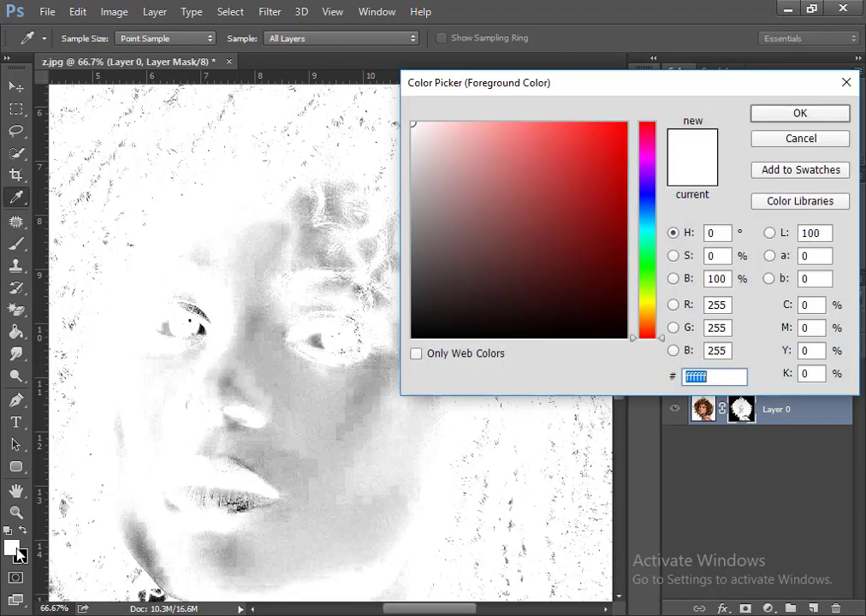
left_click(773, 123)
Paint the forehead curls, forehead and right cheek solid white on the mask.
left_click_drag(313, 209, 317, 201)
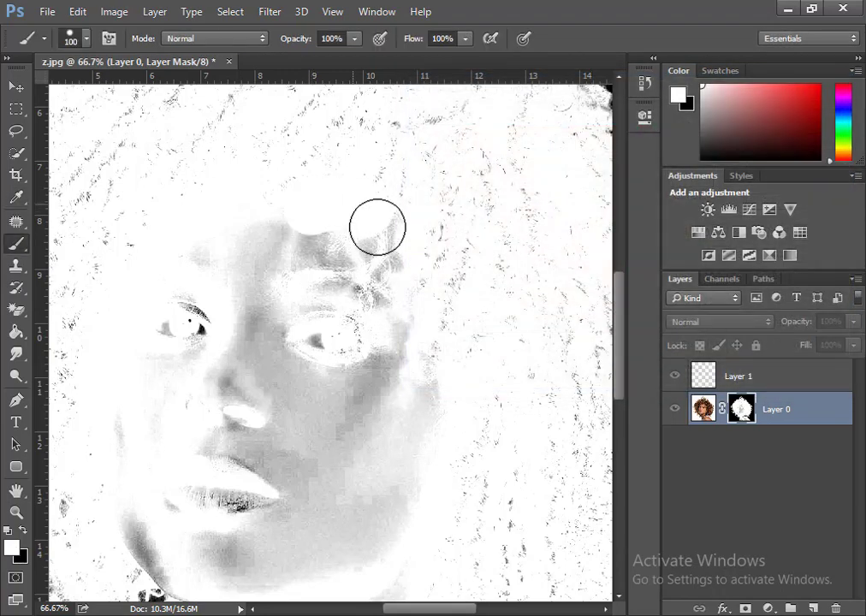
mouse_move(377, 227)
left_mouse_down()
mouse_move(396, 283)
mouse_move(397, 382)
mouse_move(416, 410)
mouse_move(395, 502)
mouse_move(348, 527)
mouse_move(229, 518)
mouse_move(362, 490)
mouse_move(377, 358)
mouse_move(336, 247)
mouse_move(234, 244)
mouse_move(242, 277)
mouse_move(353, 333)
mouse_move(170, 314)
mouse_move(302, 367)
mouse_move(312, 396)
mouse_move(174, 396)
mouse_move(343, 453)
mouse_move(224, 470)
mouse_move(159, 385)
mouse_move(141, 470)
mouse_move(198, 566)
left_mouse_up()
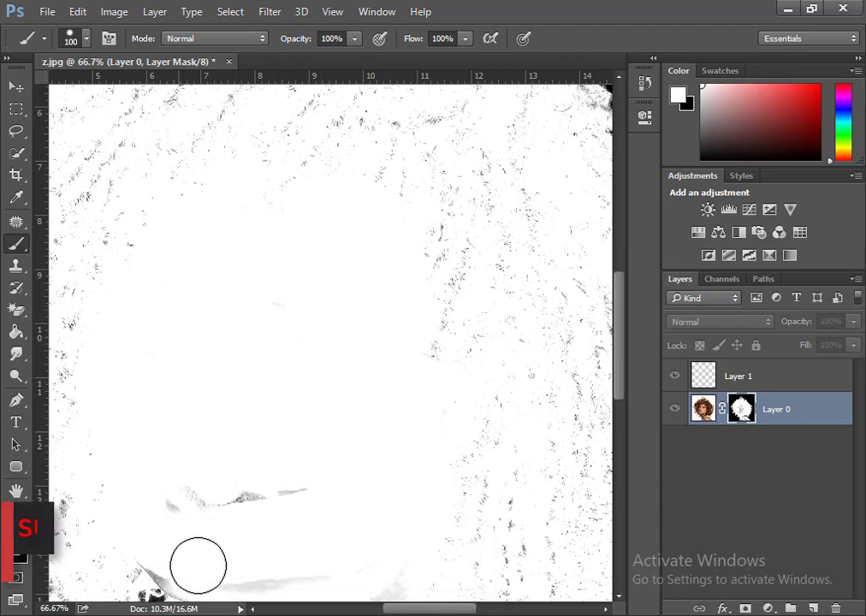
scroll(282, 443, "down", 5)
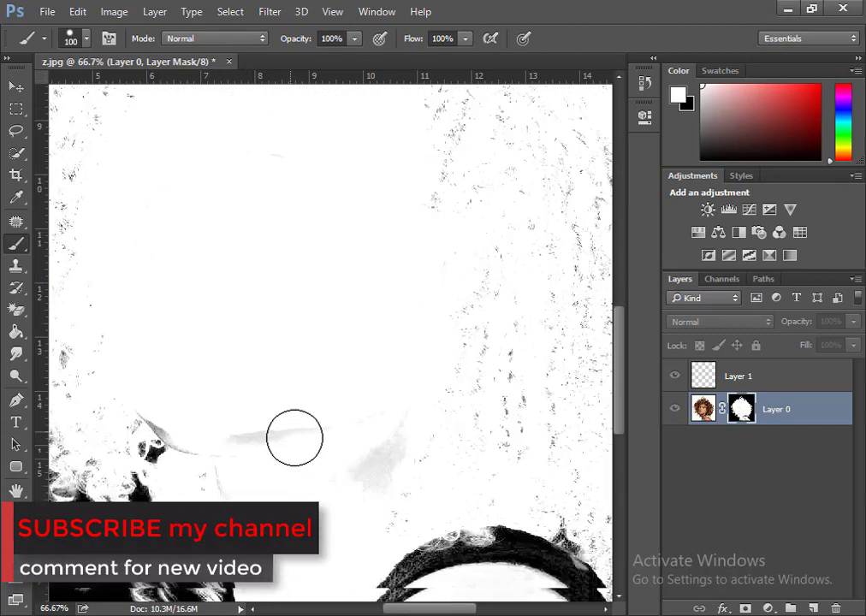
scroll(295, 438, "down", 3)
left_click_drag(395, 364, 151, 342)
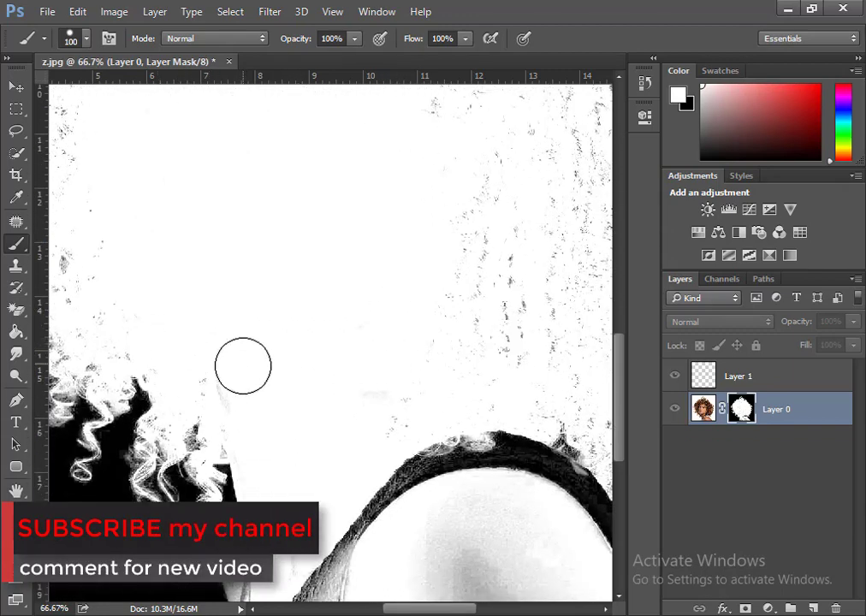
scroll(582, 406, "right", 5)
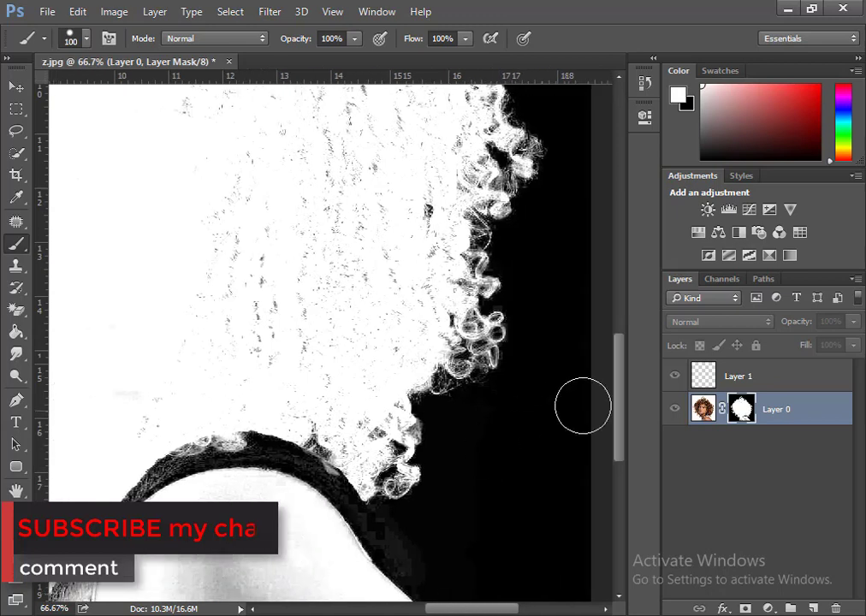
left_click_drag(623, 400, 622, 445)
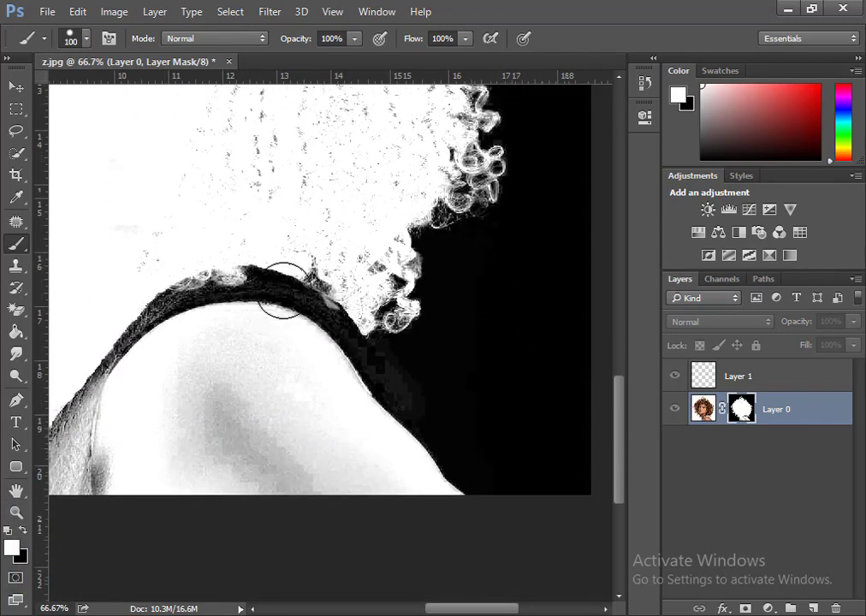
mouse_move(278, 287)
left_mouse_down()
mouse_move(323, 317)
mouse_move(222, 306)
mouse_move(126, 333)
mouse_move(77, 410)
mouse_move(245, 374)
mouse_move(300, 393)
mouse_move(261, 426)
mouse_move(207, 416)
left_mouse_up()
Zoom out and paint the dark mark and grey neck areas of the mask white.
key("ctrl+minus")
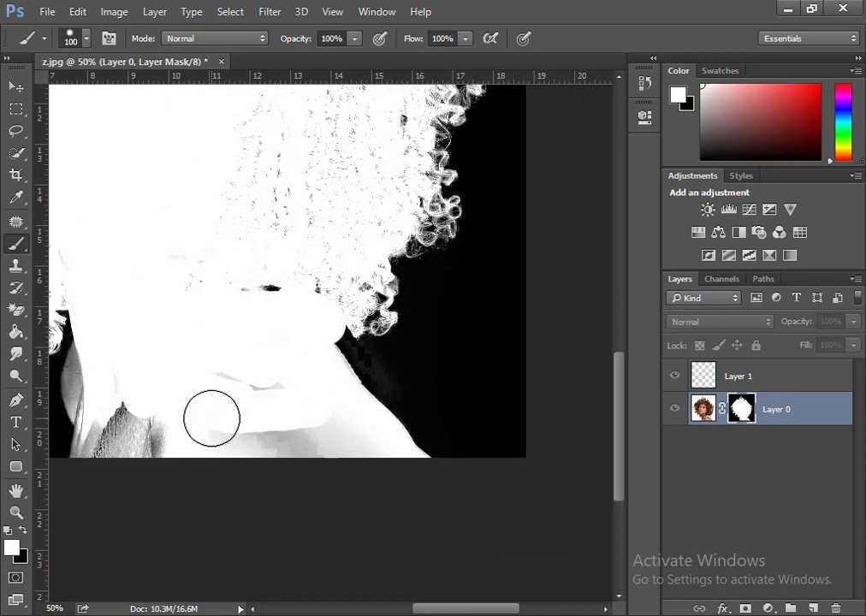
key("ctrl+minus")
mouse_move(288, 307)
left_mouse_down()
mouse_move(238, 309)
mouse_move(268, 309)
mouse_move(288, 373)
mouse_move(203, 386)
mouse_move(184, 405)
mouse_move(170, 362)
left_mouse_up()
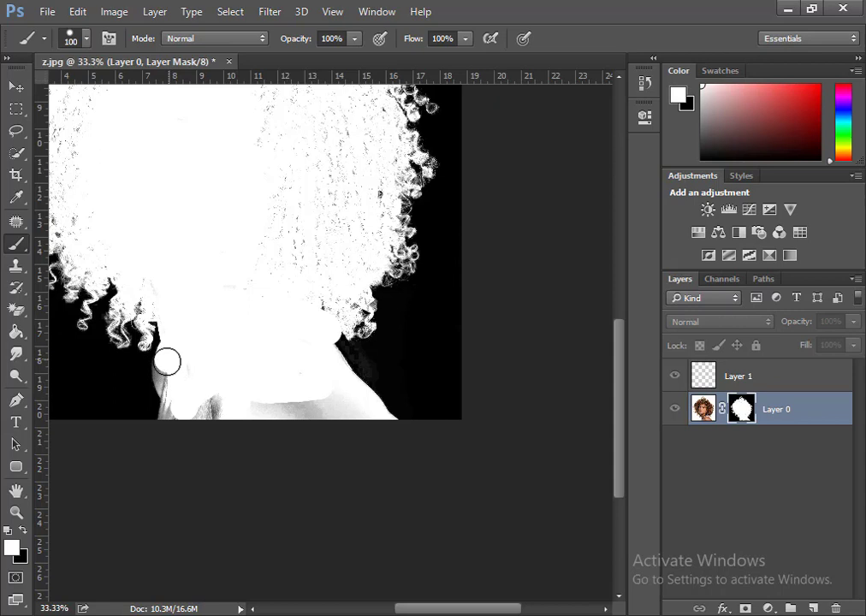
mouse_move(166, 369)
left_mouse_down()
mouse_move(183, 408)
mouse_move(309, 411)
mouse_move(337, 392)
mouse_move(370, 425)
left_mouse_up()
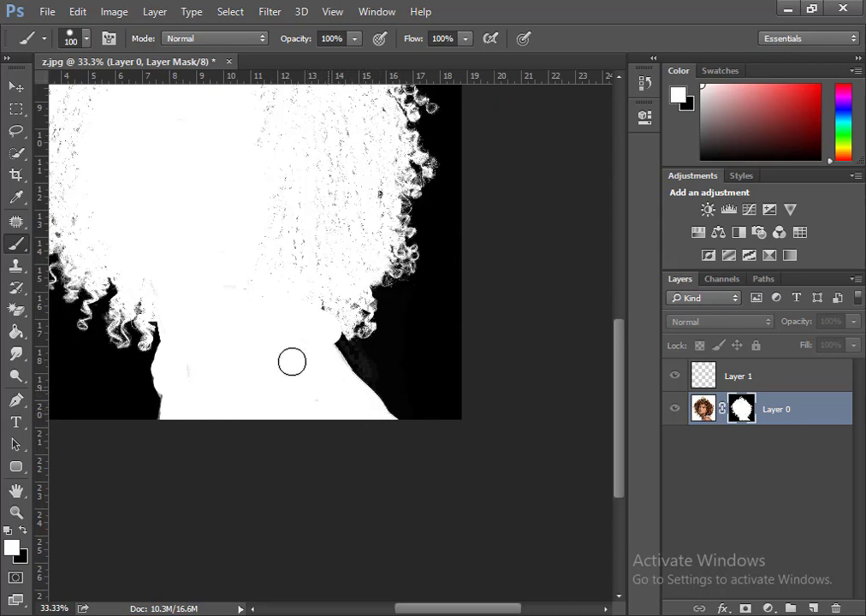
scroll(268, 297, "up", 3)
scroll(268, 296, "up", 3)
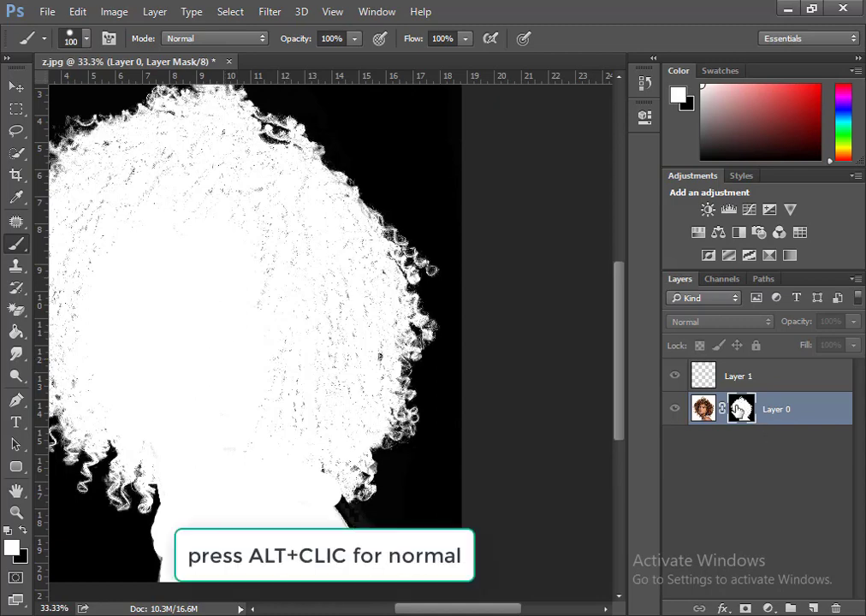
Restore the normal view, move Layer 1 below Layer 0, and fill it with pink sampled from the lips.
left_click(738, 411, "alt")
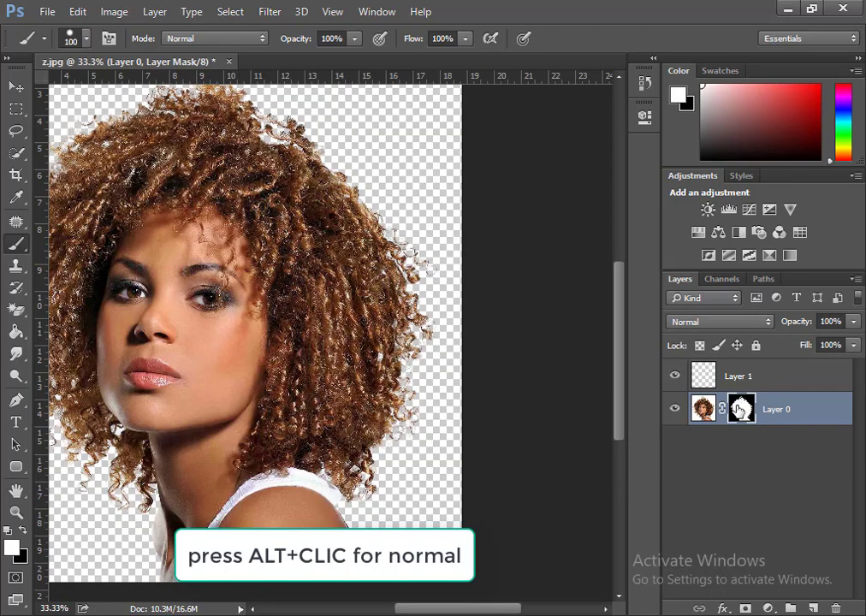
key("ctrl+0")
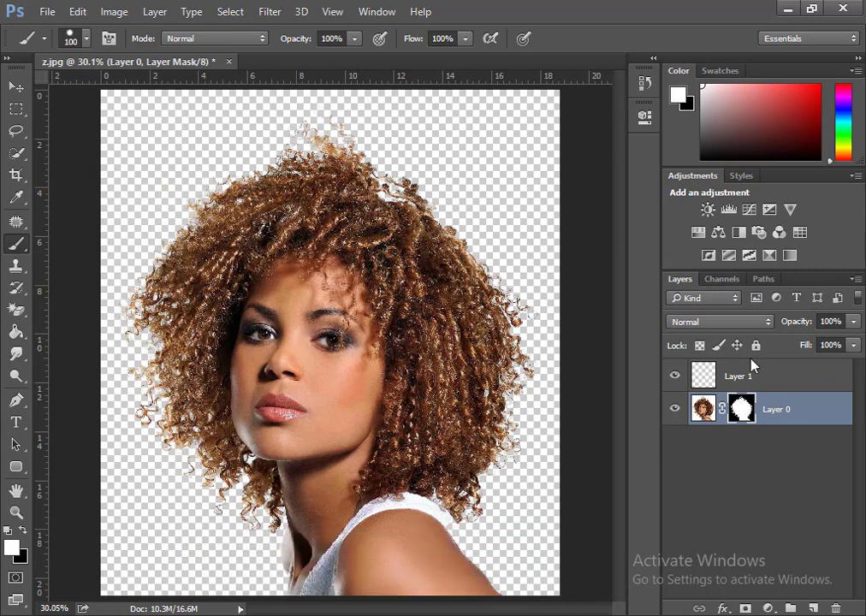
left_click_drag(762, 377, 775, 420)
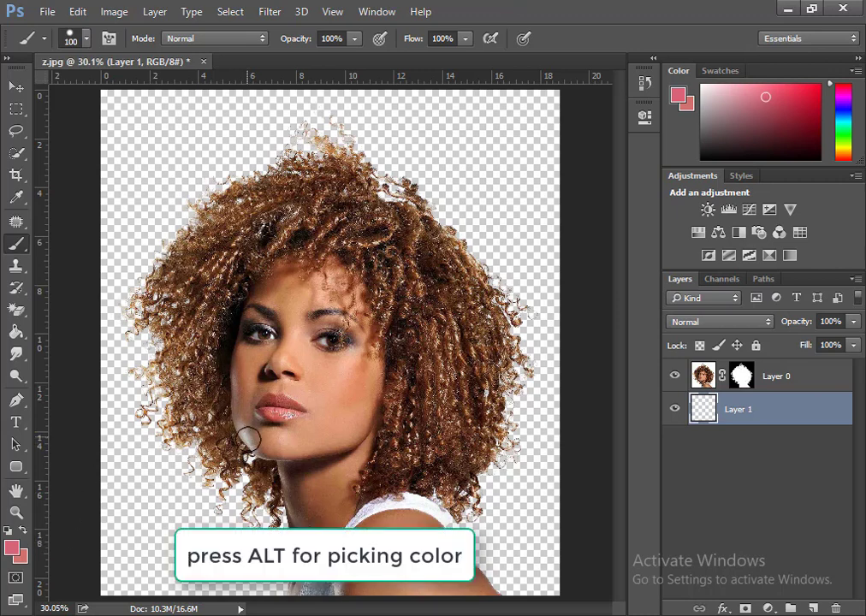
left_click(284, 416, "alt")
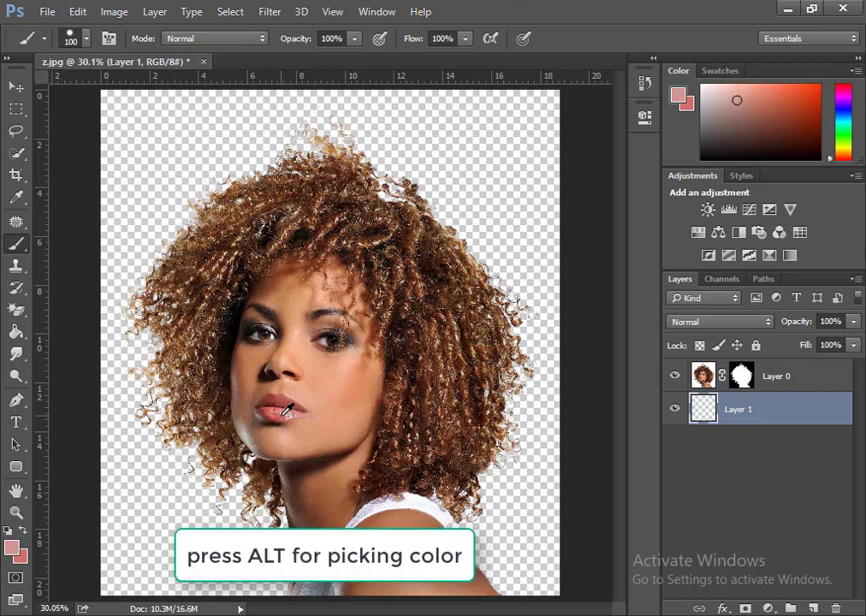
key("ctrl+Delete")
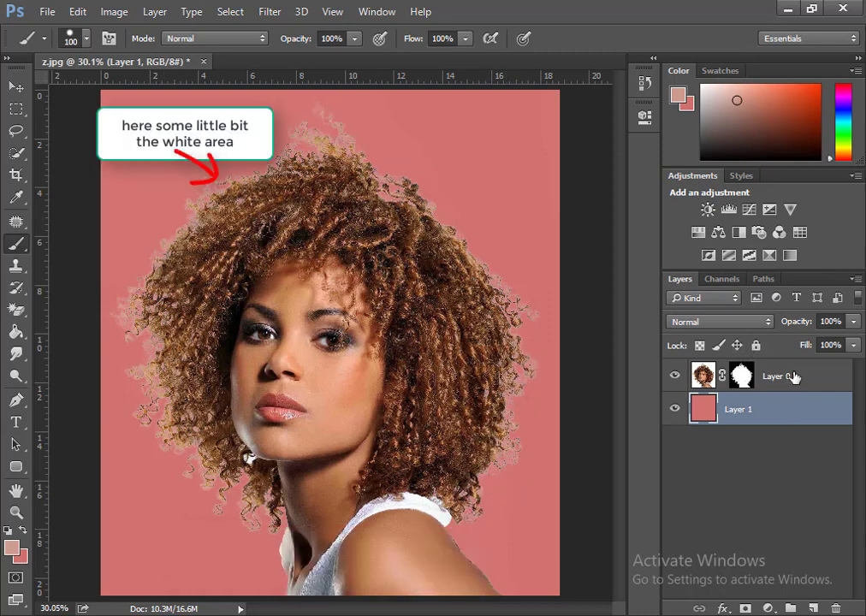
Add an empty Layer 2 above Layer 0 and paint over the left hair fringe.
left_click(773, 377)
left_click(815, 608)
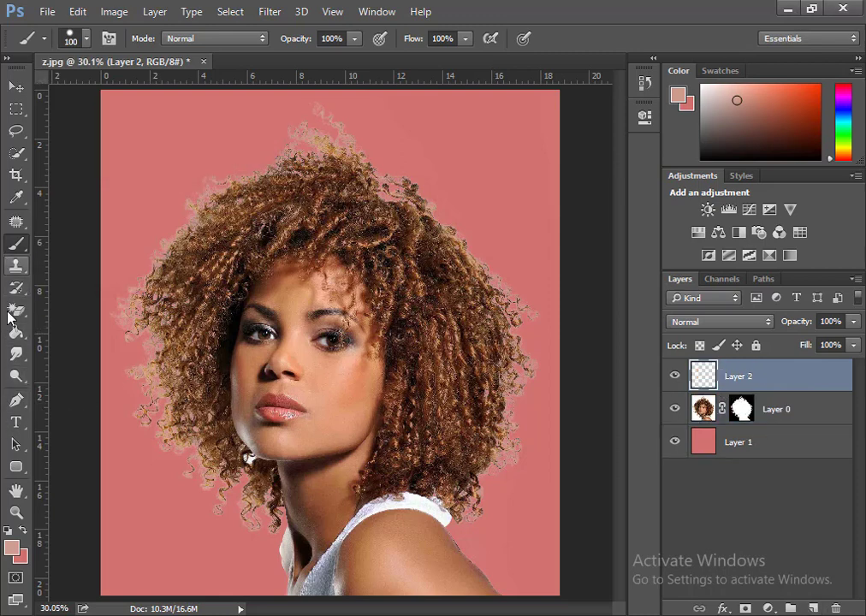
left_click_drag(205, 178, 168, 243)
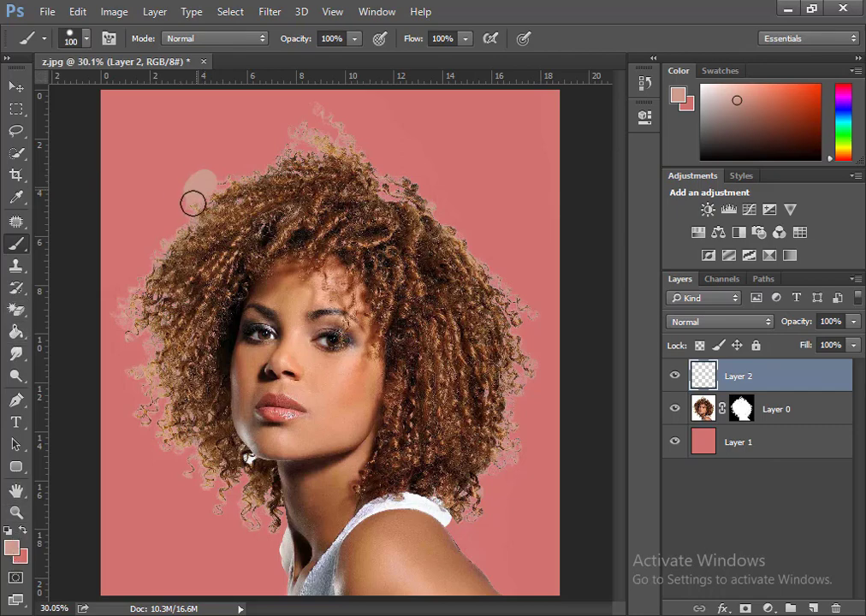
Clip Layer 2 to Layer 0 and set its blend mode to Darken.
right_click(802, 379)
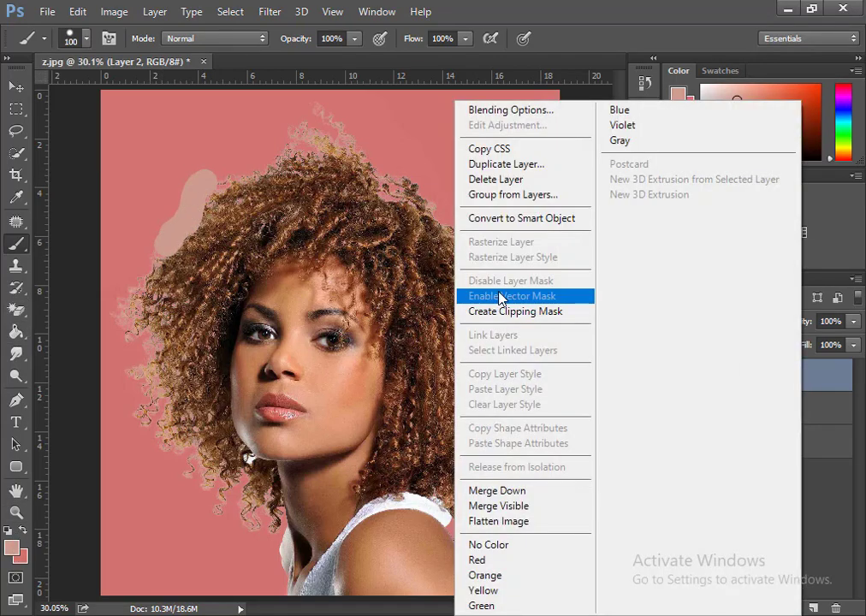
left_click(493, 314)
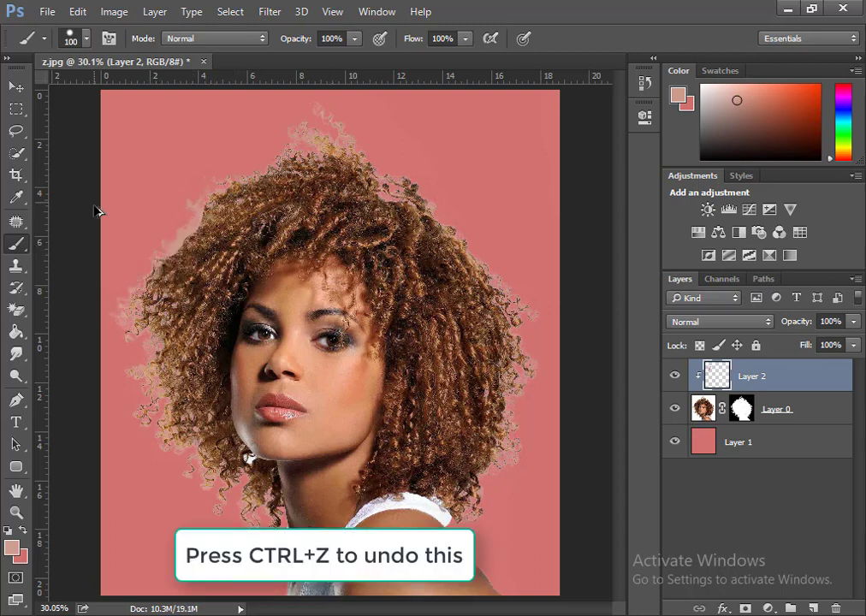
key("ctrl+z")
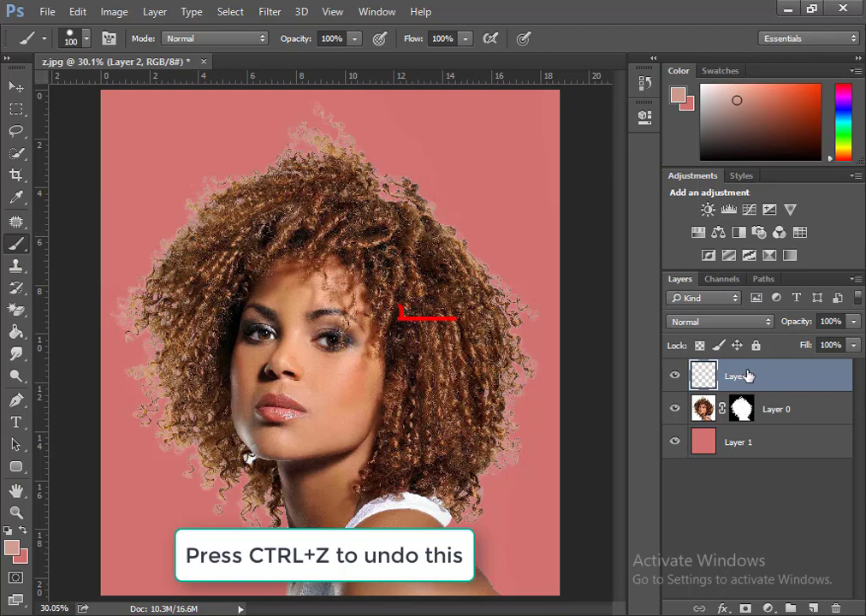
right_click(747, 376)
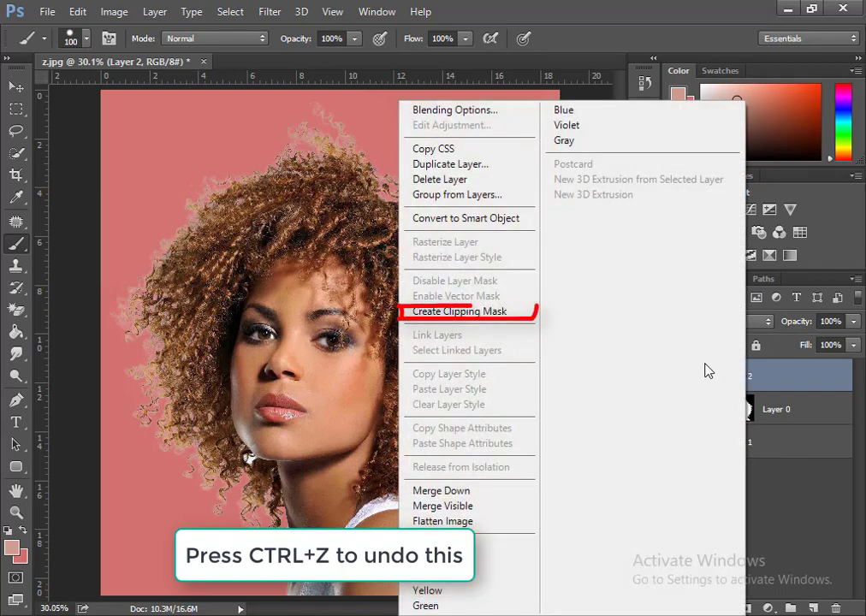
left_click(460, 313)
left_click(724, 325)
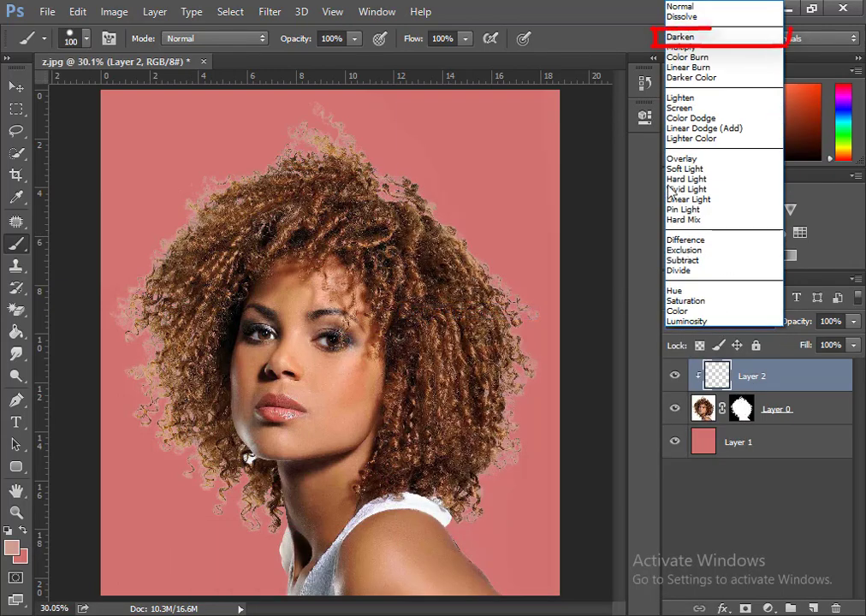
left_click(682, 37)
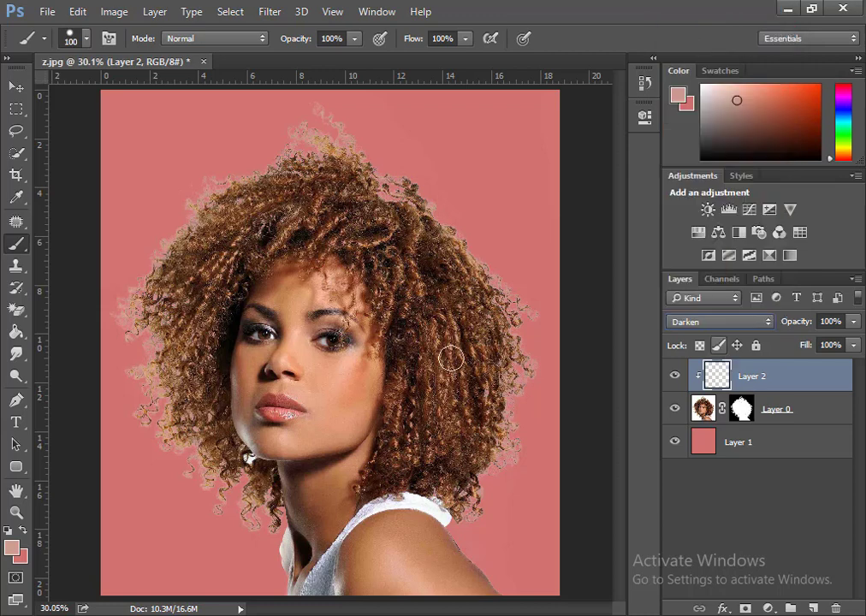
left_click(7, 271)
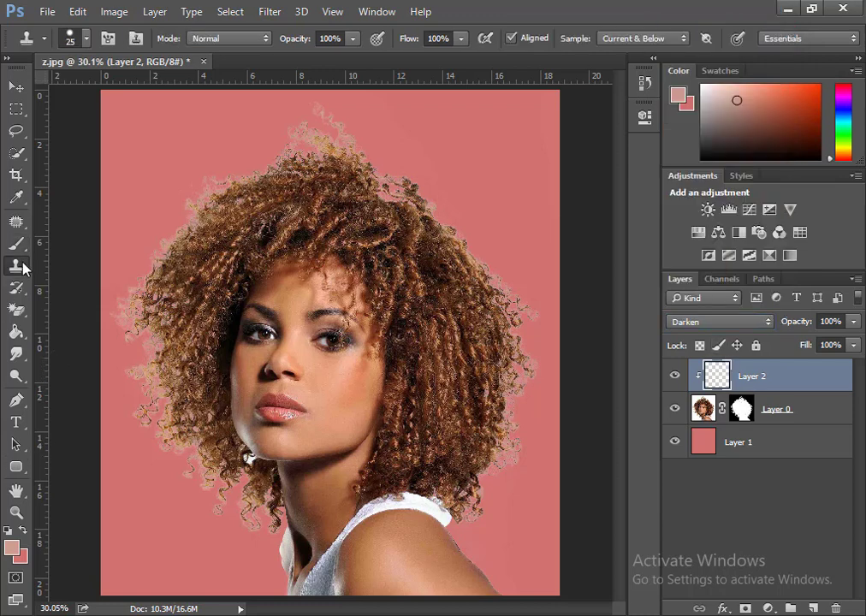
Clone Stamp hair over the lower-left fringe near the neck, enlarging the brush to 40.
right_click(25, 268)
left_click(77, 266)
key("ctrl+plus")
key("ctrl+plus")
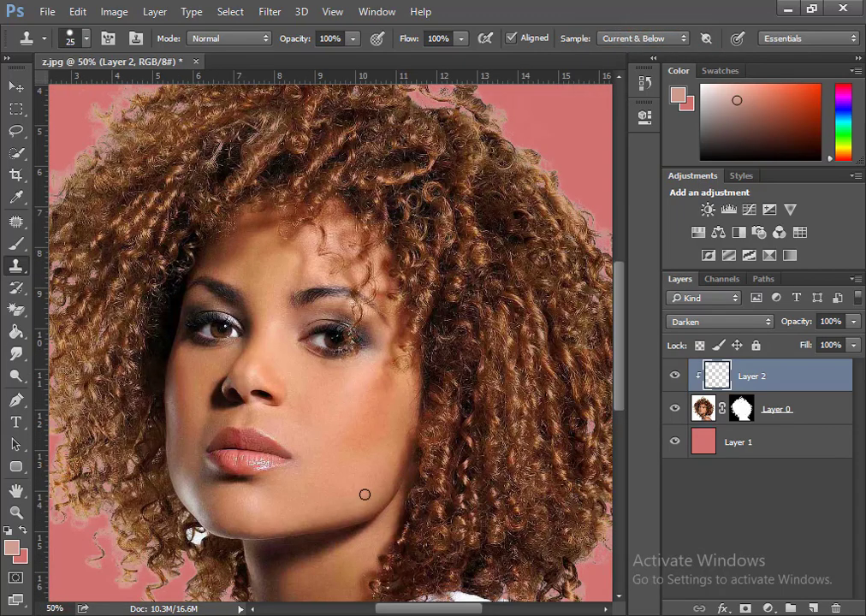
scroll(343, 386, "left", 3)
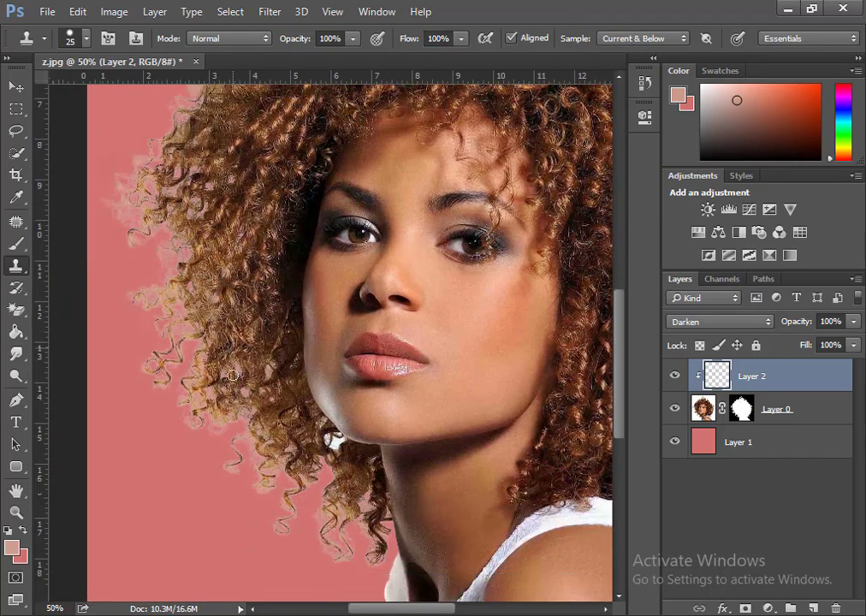
scroll(234, 375, "down", 5)
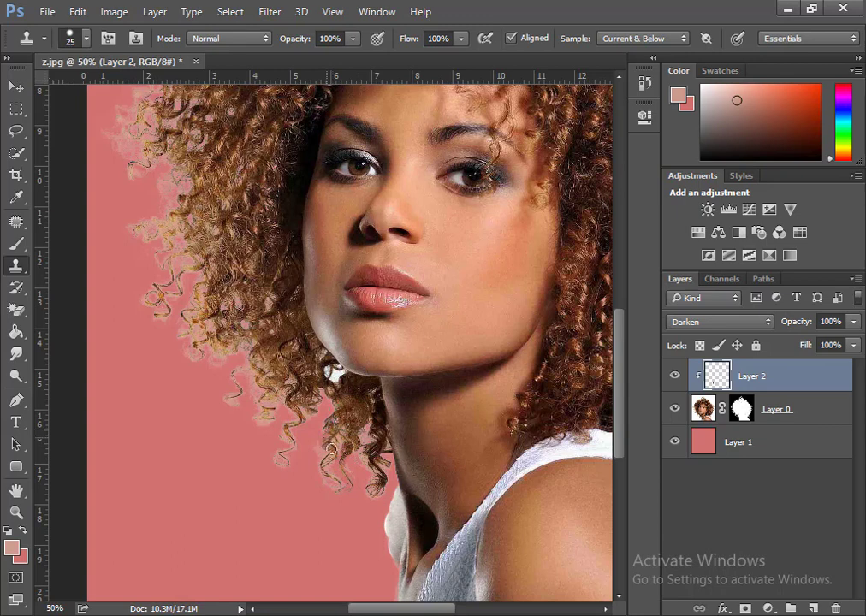
mouse_move(357, 458)
left_mouse_down()
mouse_move(332, 466)
mouse_move(305, 410)
mouse_move(255, 438)
left_mouse_up()
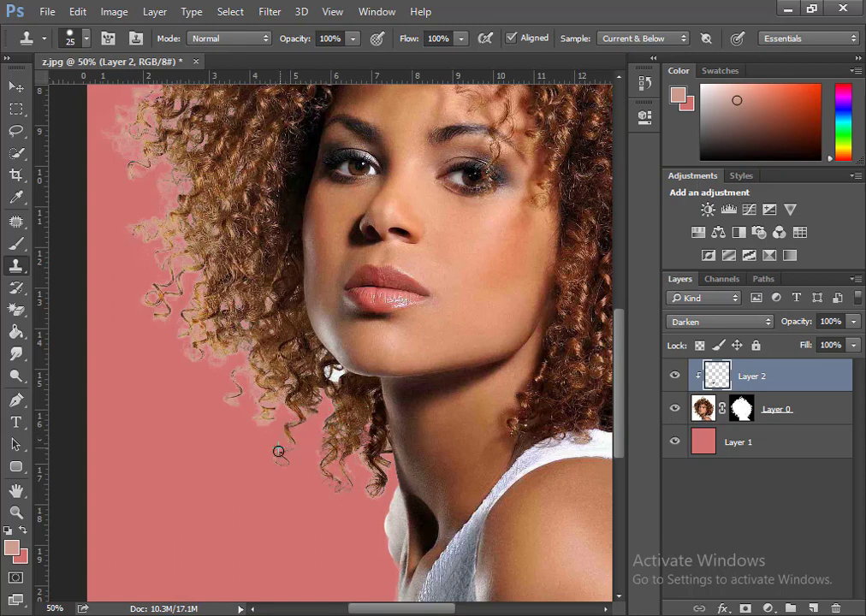
key("bracketright")
key("bracketright")
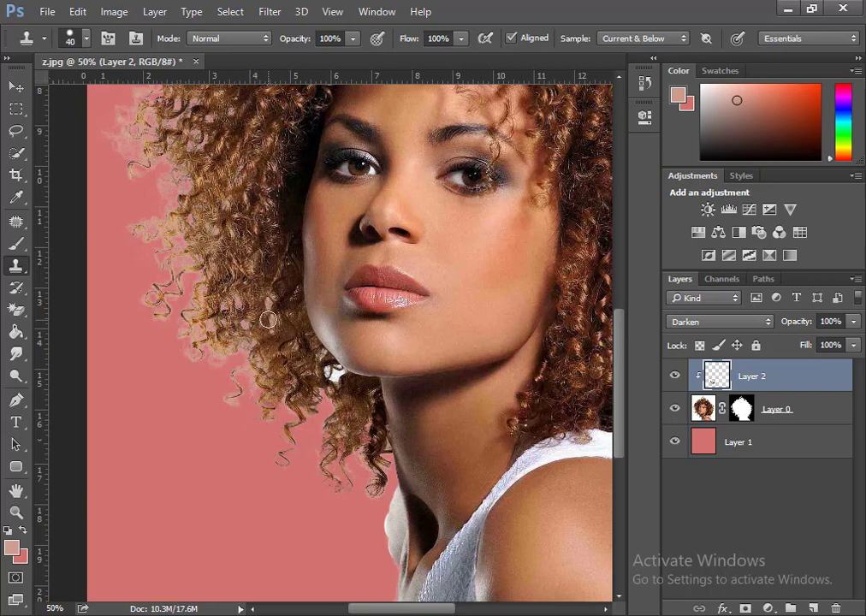
key("ctrl+minus")
key("ctrl+minus")
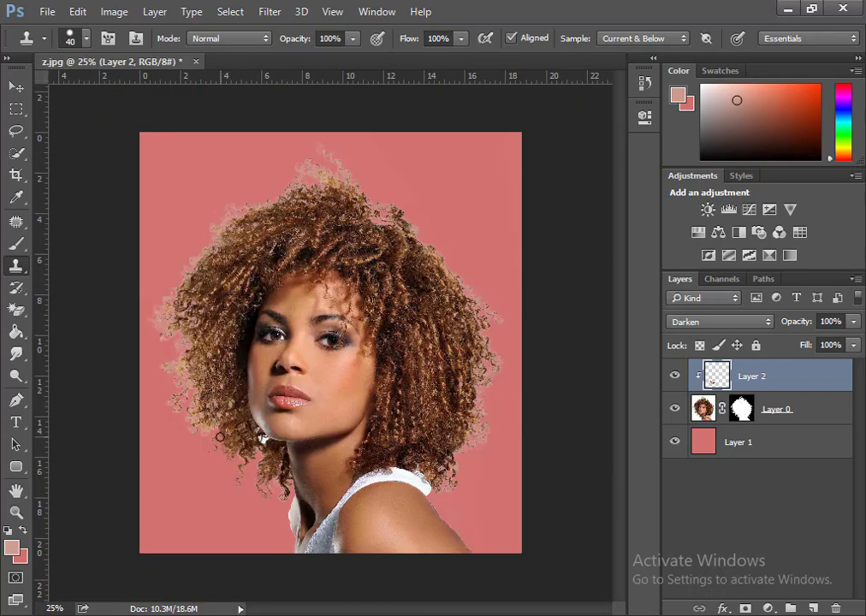
Paint Clone Stamp strokes on Layer 2 over the left, top and lower-right hair fringes.
left_click_drag(220, 437, 178, 333)
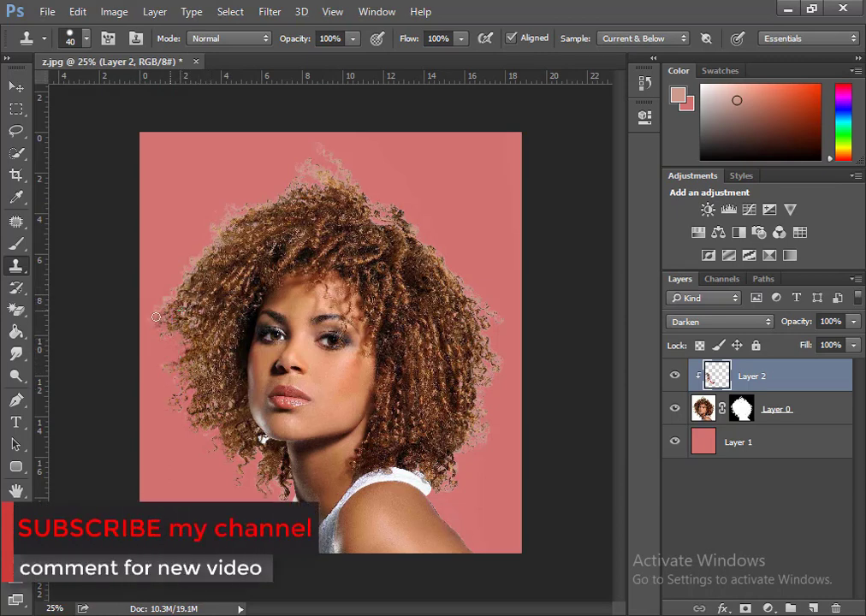
mouse_move(186, 282)
left_mouse_down()
mouse_move(208, 243)
mouse_move(308, 149)
left_mouse_up()
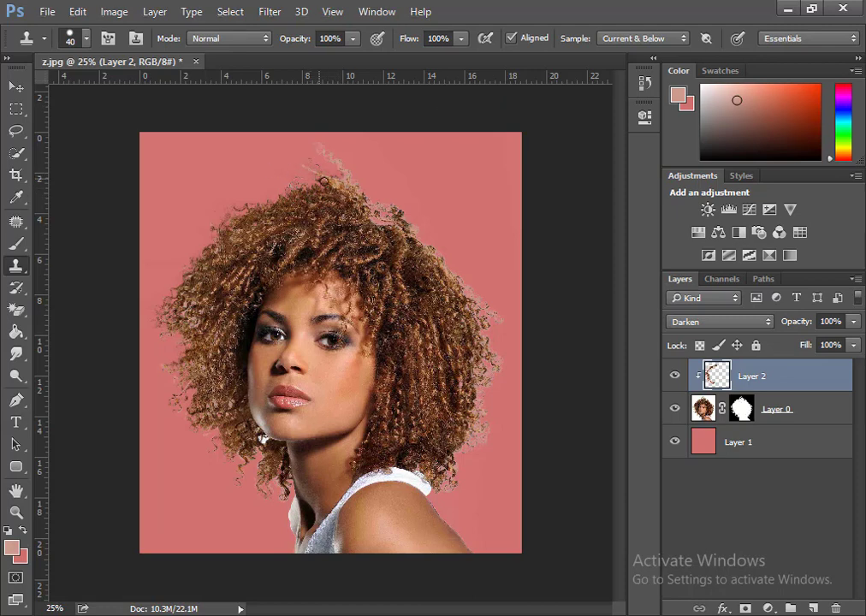
mouse_move(335, 157)
left_mouse_down()
mouse_move(409, 226)
mouse_move(427, 299)
mouse_move(480, 399)
mouse_move(473, 456)
mouse_move(449, 499)
left_mouse_up()
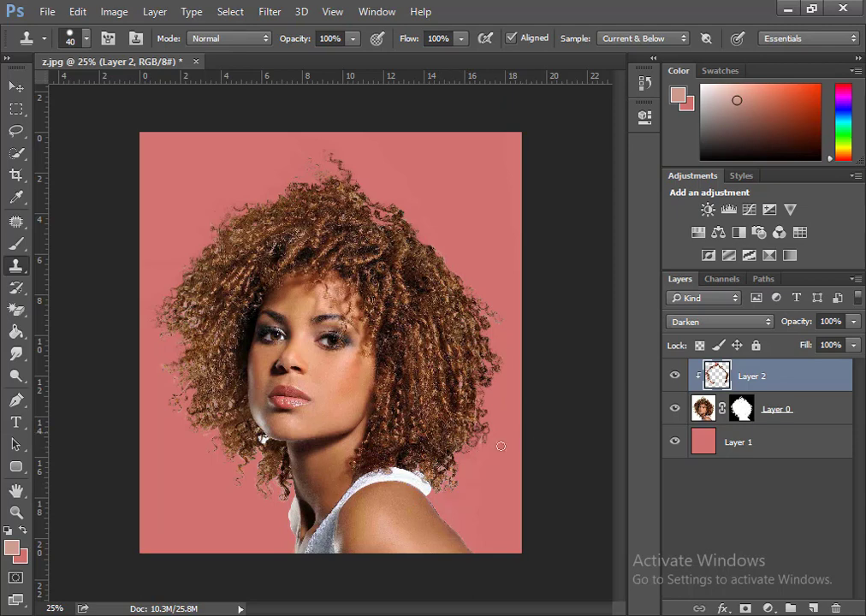
mouse_move(476, 448)
left_mouse_down()
mouse_move(466, 413)
mouse_move(453, 459)
left_mouse_up()
mouse_move(192, 327)
left_mouse_down()
mouse_move(181, 378)
mouse_move(169, 392)
mouse_move(202, 352)
mouse_move(155, 377)
mouse_move(200, 316)
left_mouse_up()
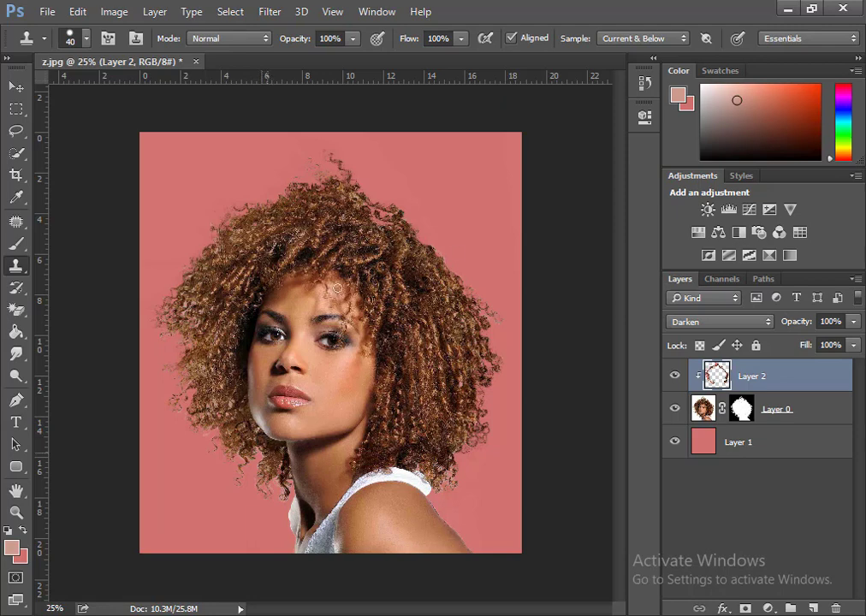
Apply a Hue/Saturation hue shift of -28 to Layer 1, turning the coral background pink.
left_click(756, 454)
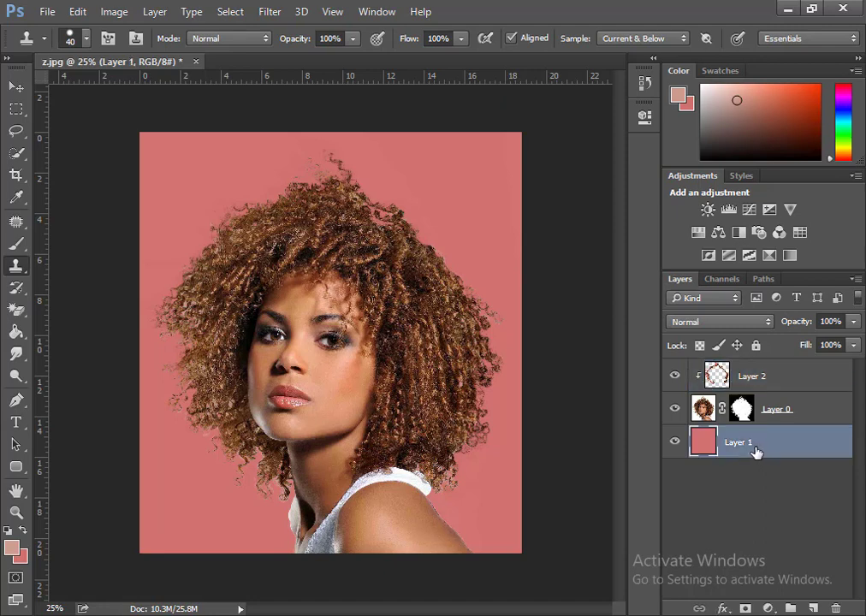
key("ctrl+u")
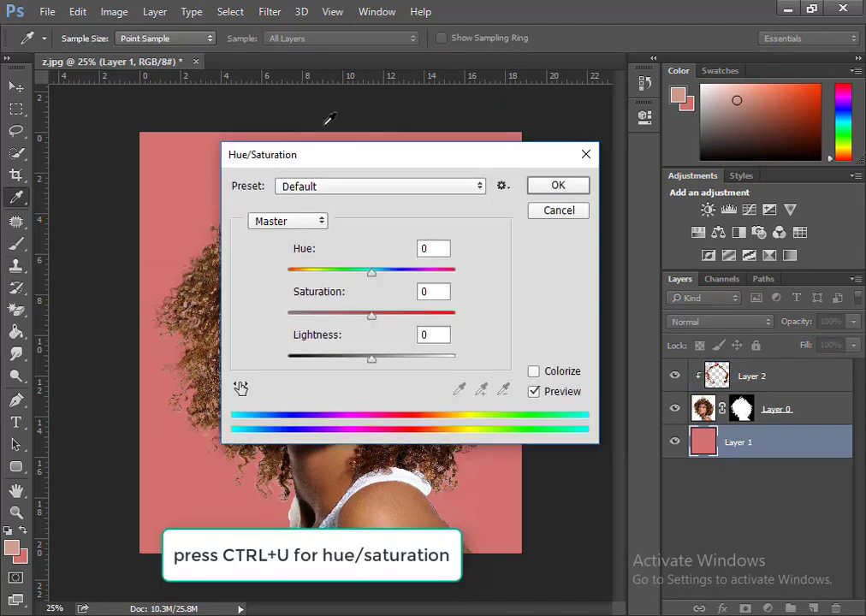
mouse_move(358, 163)
left_mouse_down()
mouse_move(719, 209)
mouse_move(705, 211)
left_mouse_up()
mouse_move(716, 326)
left_mouse_down()
mouse_move(747, 326)
mouse_move(697, 337)
left_mouse_up()
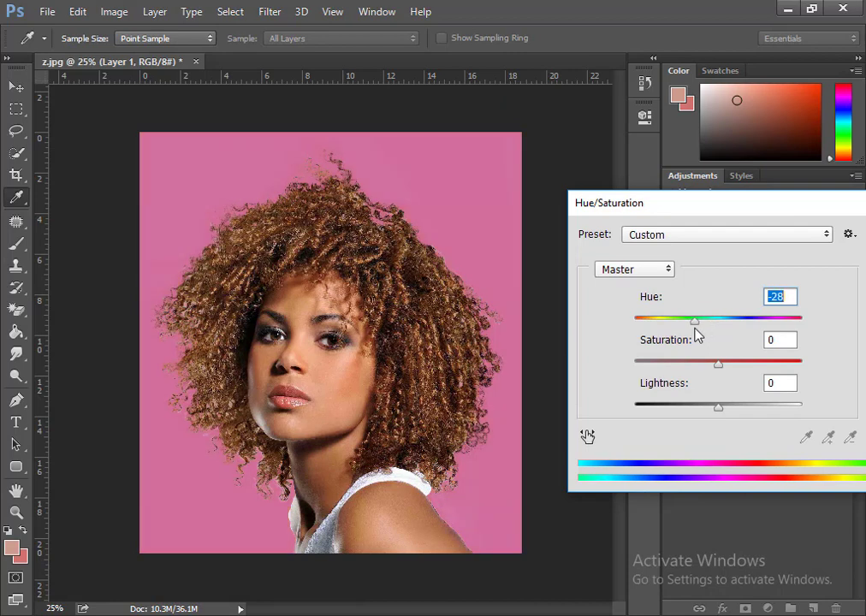
left_click_drag(679, 207, 212, 214)
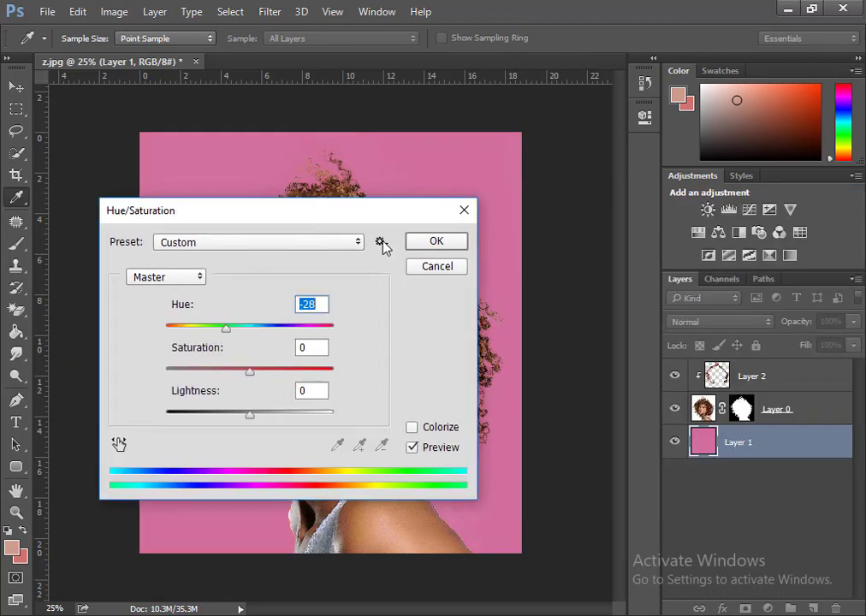
left_click(428, 247)
Return to the Clone Stamp and zoom in on the top of the hair.
key("s")
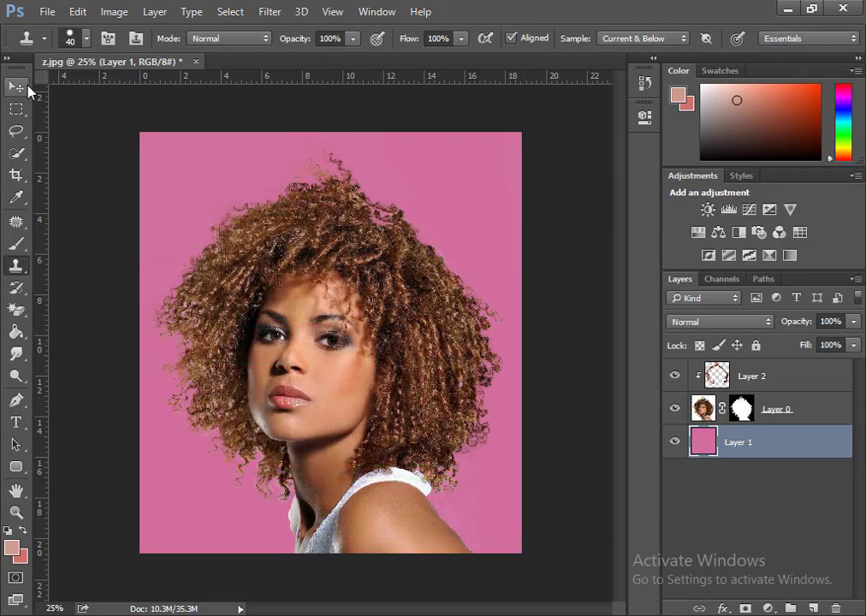
left_click(16, 87)
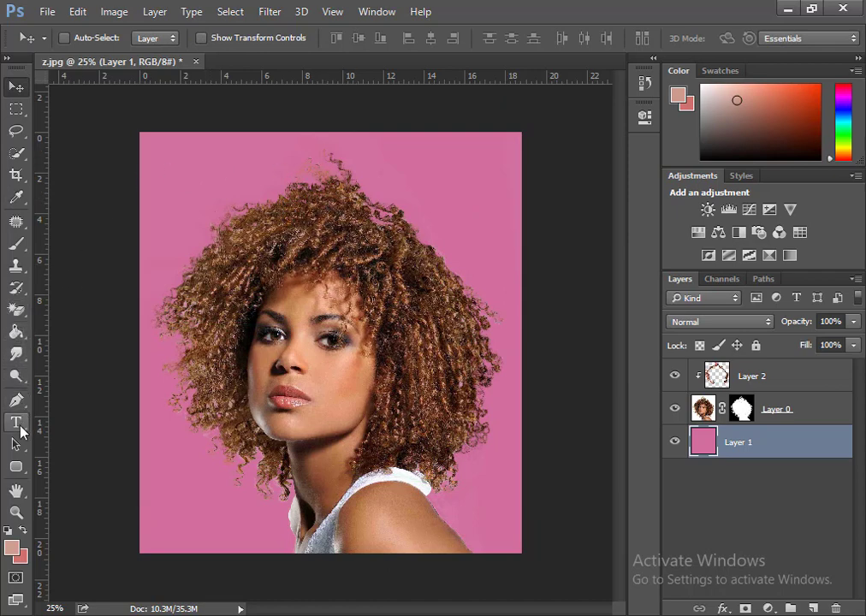
left_click(17, 268)
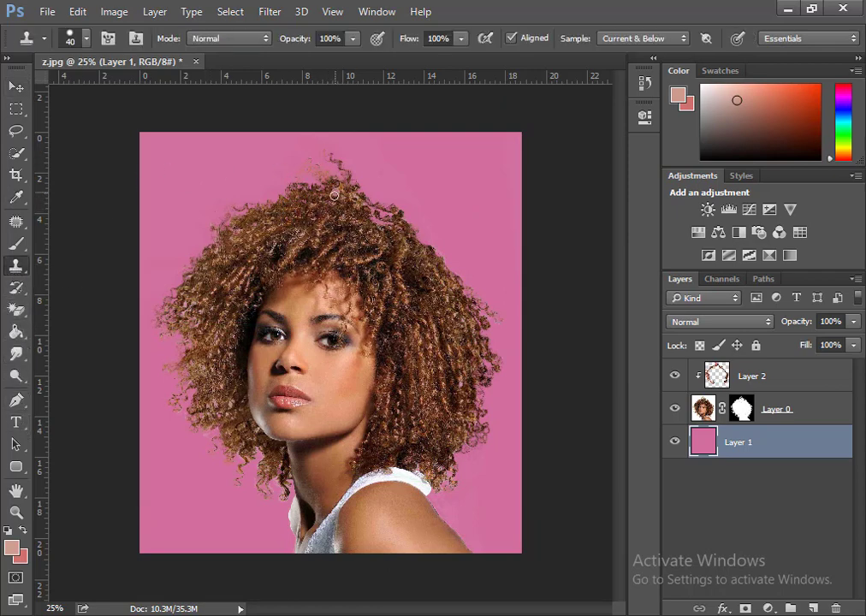
key("ctrl+plus")
key("ctrl+plus")
key("ctrl+plus")
scroll(434, 215, "up", 1)
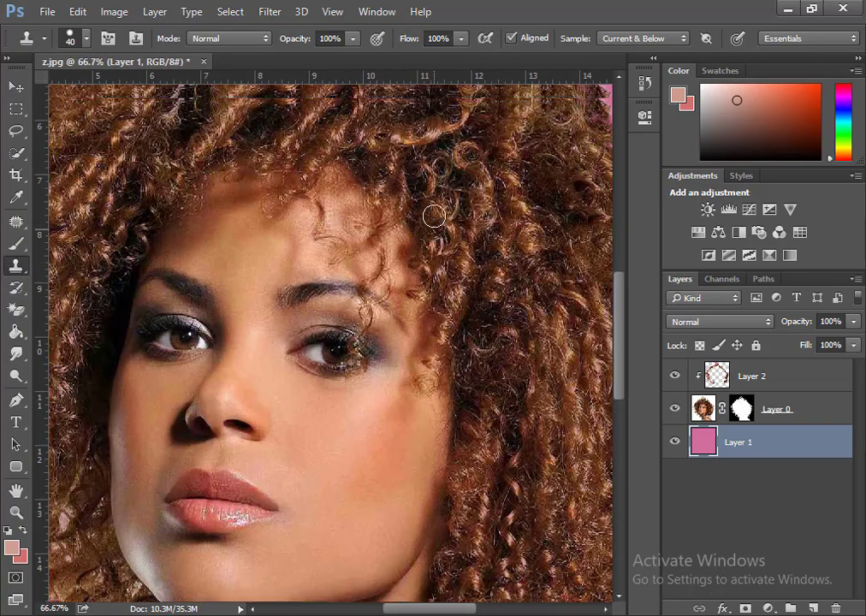
scroll(434, 214, "up", 3)
scroll(434, 215, "up", 4)
scroll(433, 147, "up", 1)
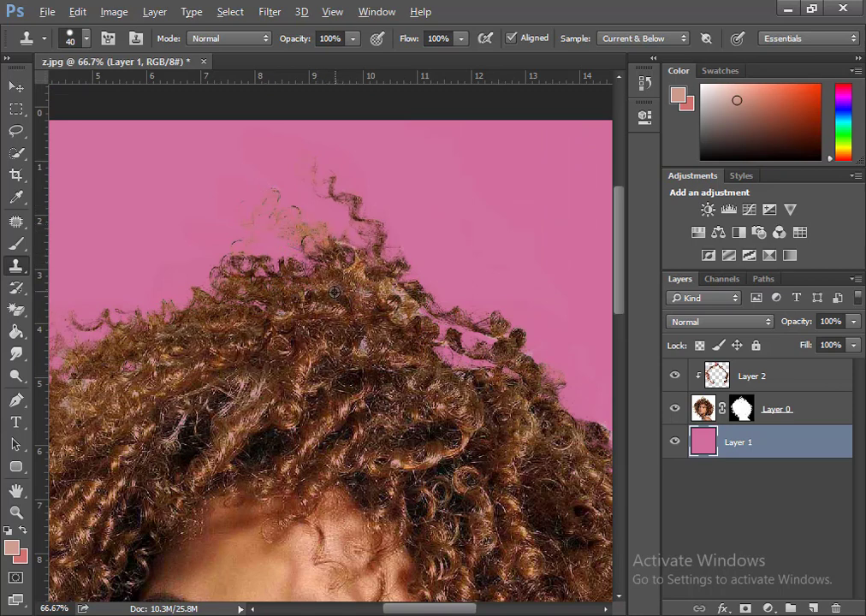
Clone new curls onto Layer 2 over the crown fringe, then fit the image on screen.
key("alt")
left_click(782, 370)
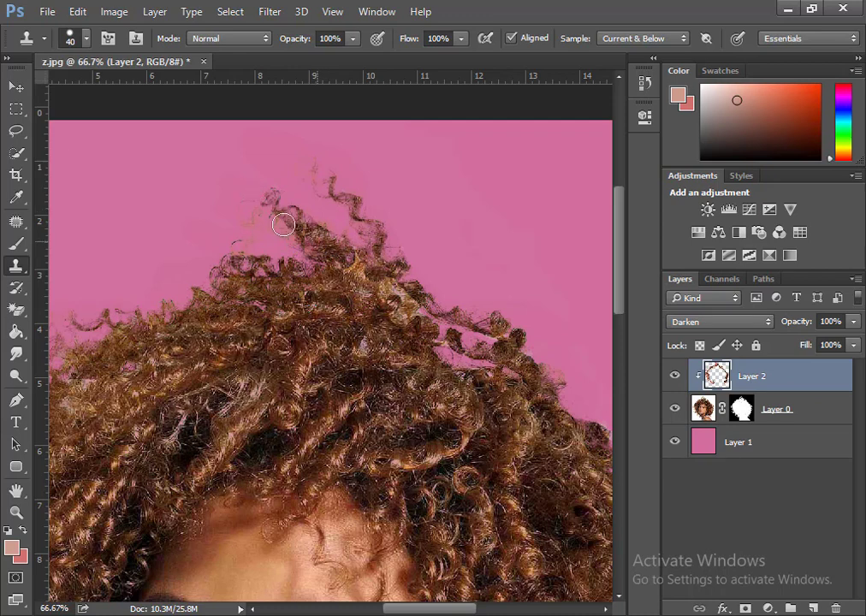
left_click_drag(197, 238, 254, 244)
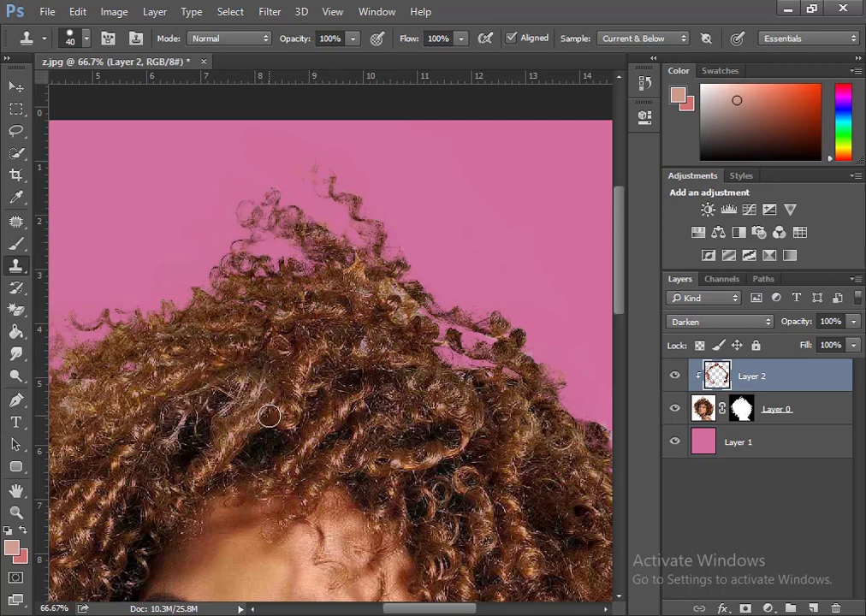
key("ctrl+0")
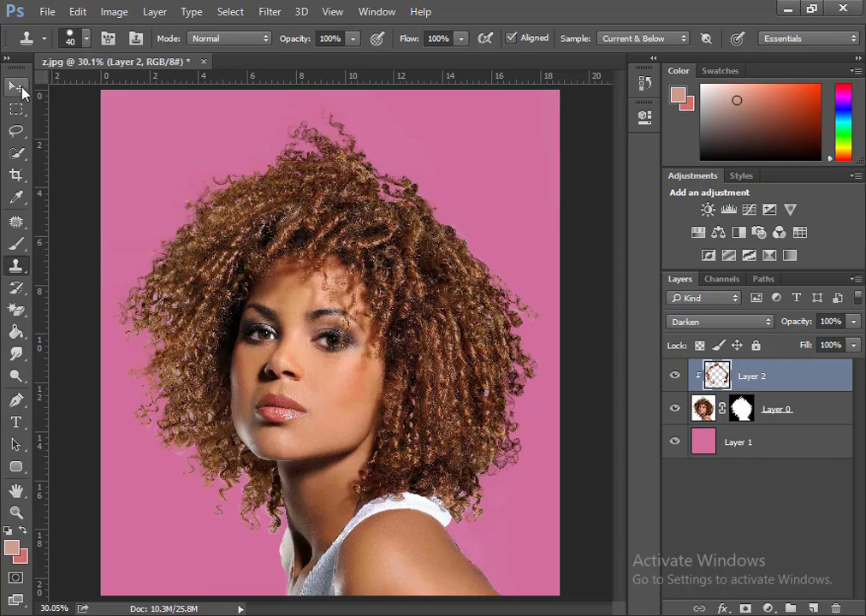
Toggle Layer 2's visibility and briefly disable Layer 0's mask to compare the fringes.
left_click(19, 88)
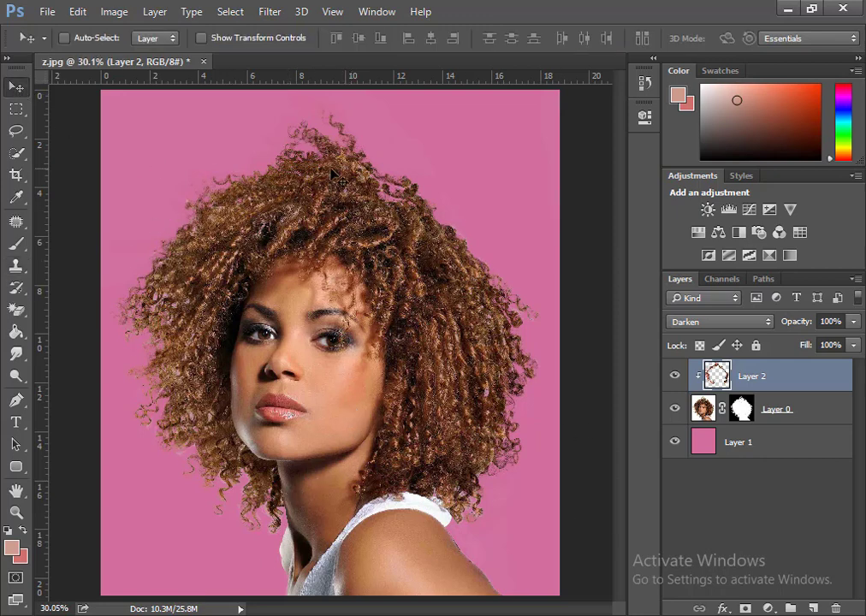
left_click(678, 376)
left_click(678, 377)
left_click(678, 376)
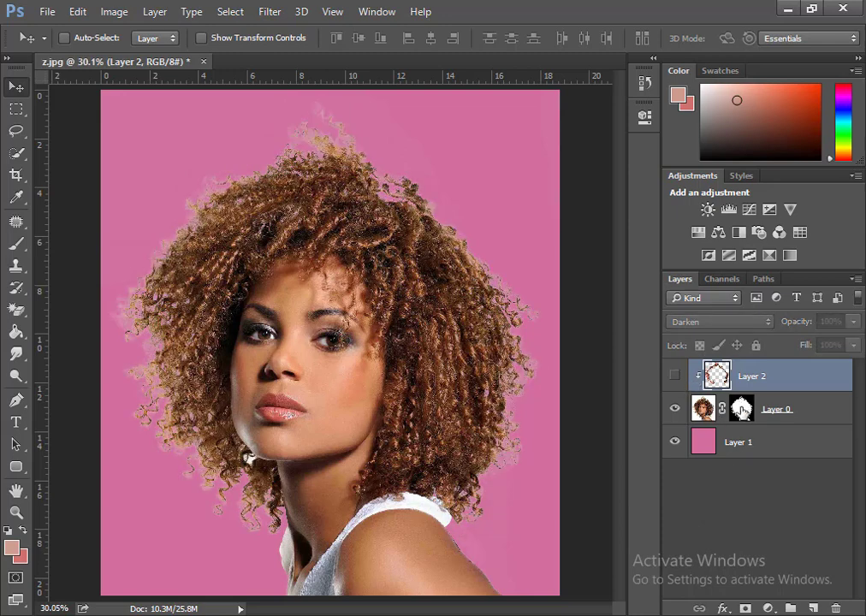
left_click(741, 411, "shift")
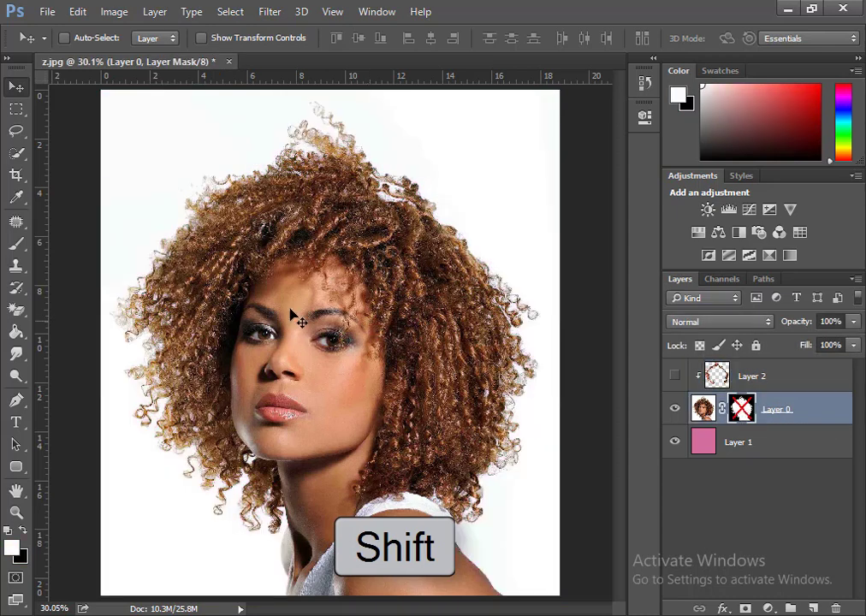
left_click(734, 410, "shift")
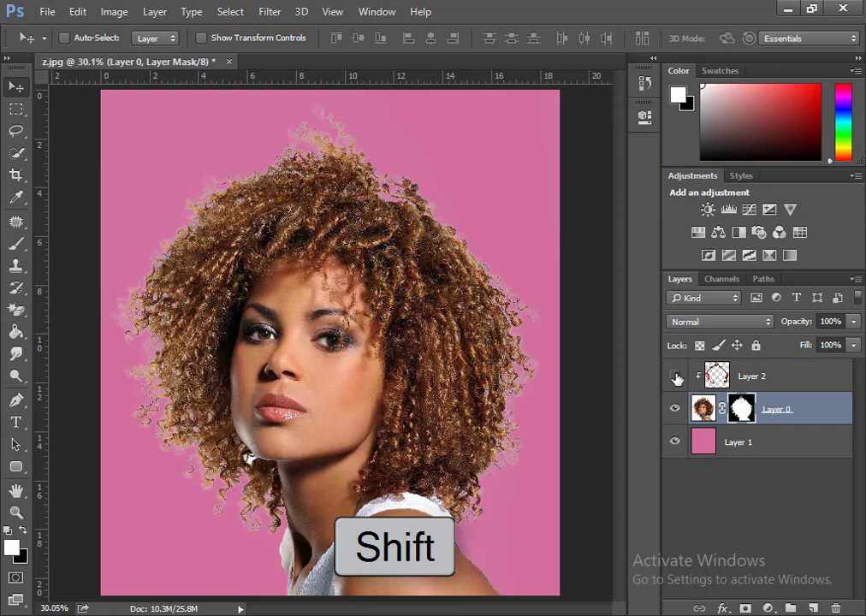